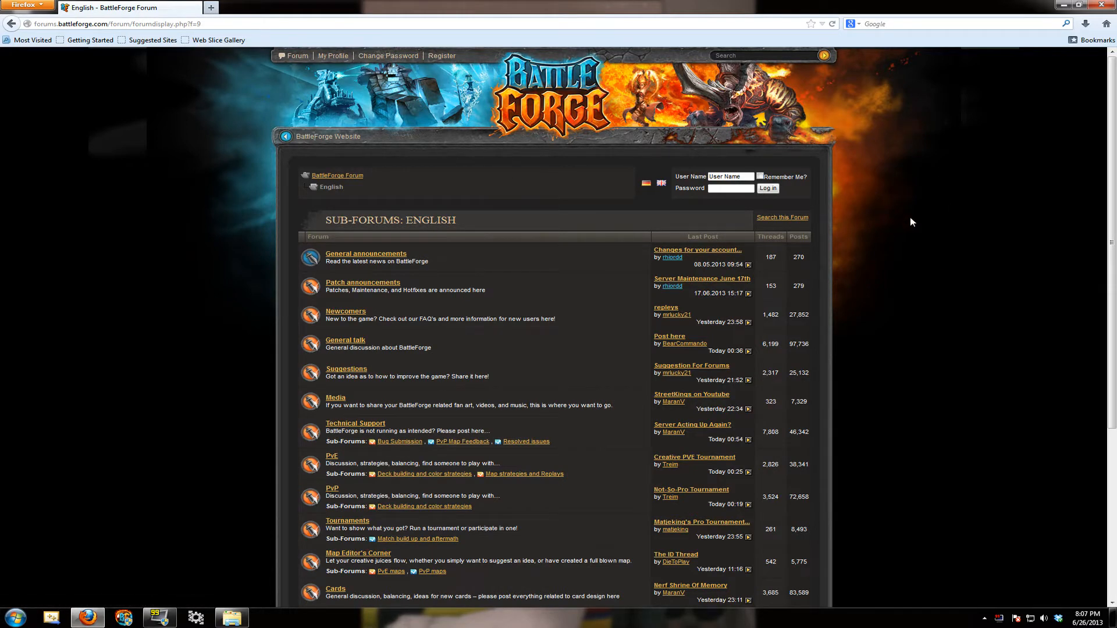
scroll(911, 218, down, 1)
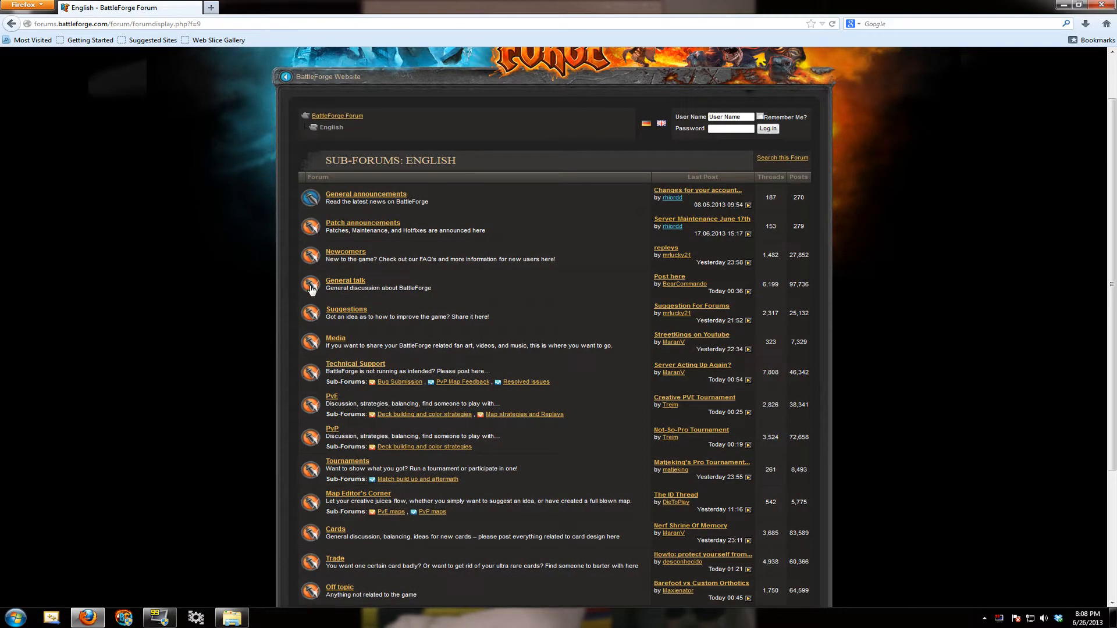
Open the General talk forum's thread list from the English sub-forums
click(345, 280)
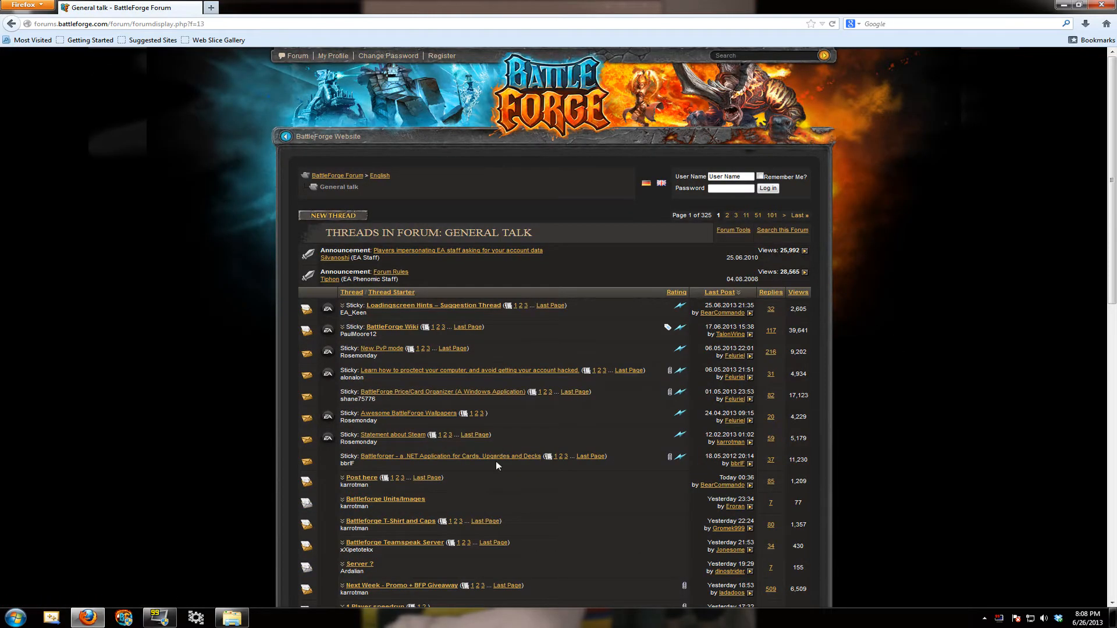
scroll(496, 461, down, 3)
Open the Battleforge T-Shirt and Caps thread, jump to its last page, then back to page 8
click(420, 408)
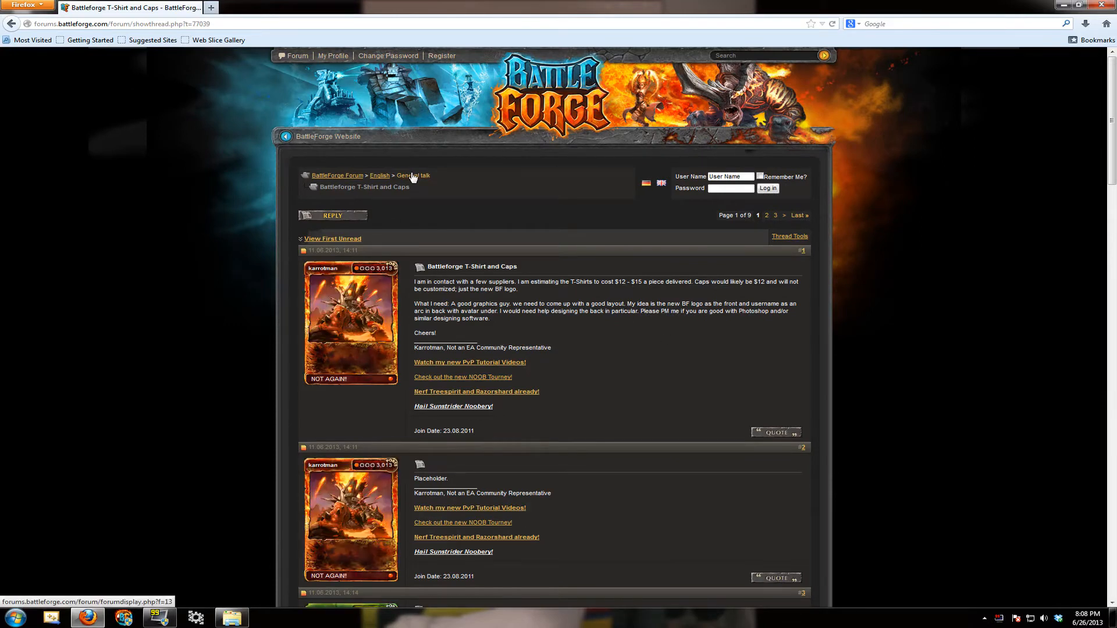
click(799, 215)
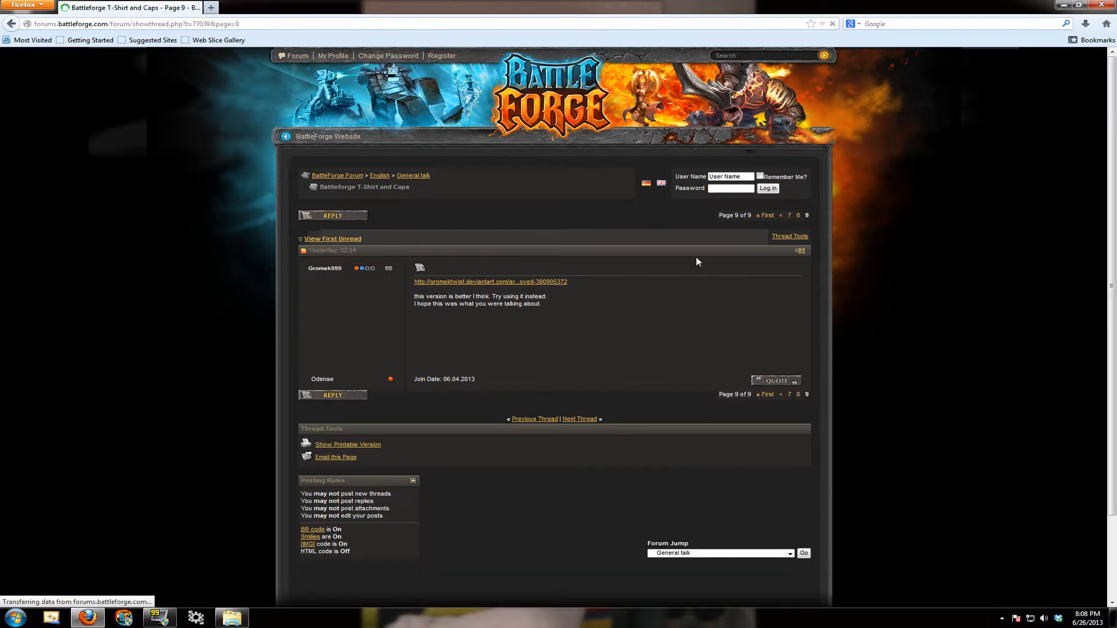
click(798, 216)
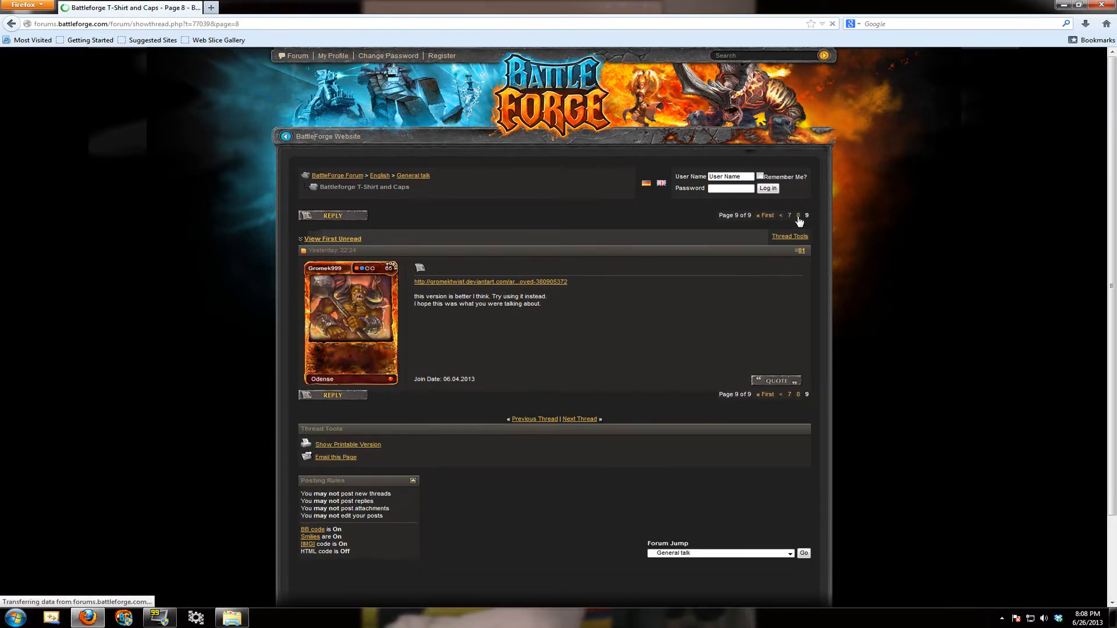
scroll(682, 368, down, 5)
scroll(687, 367, up, 1)
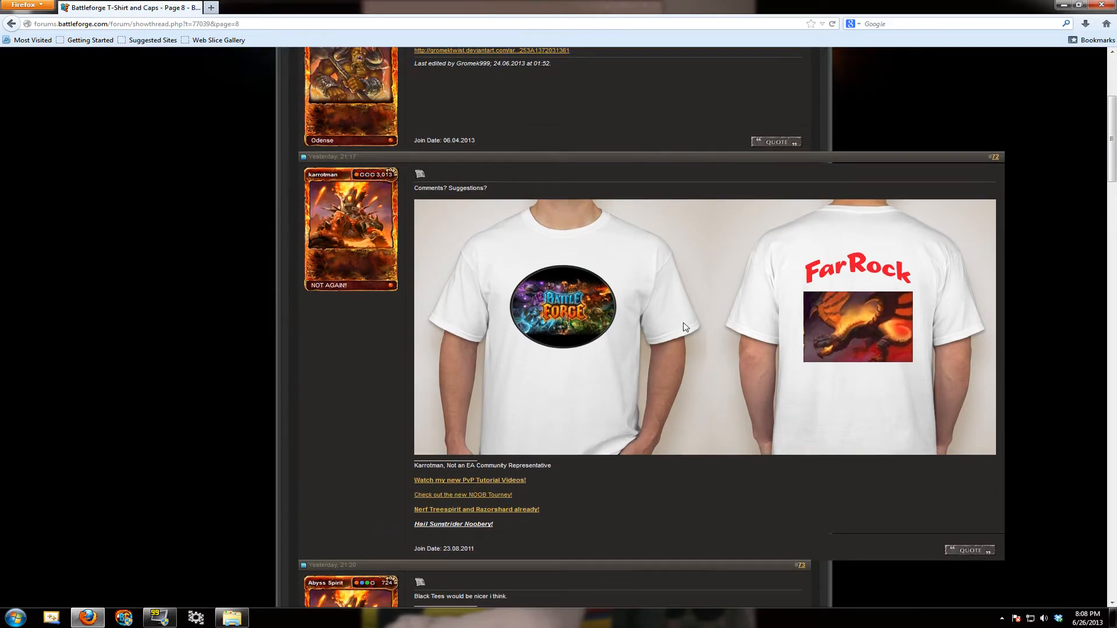
scroll(616, 367, down, 5)
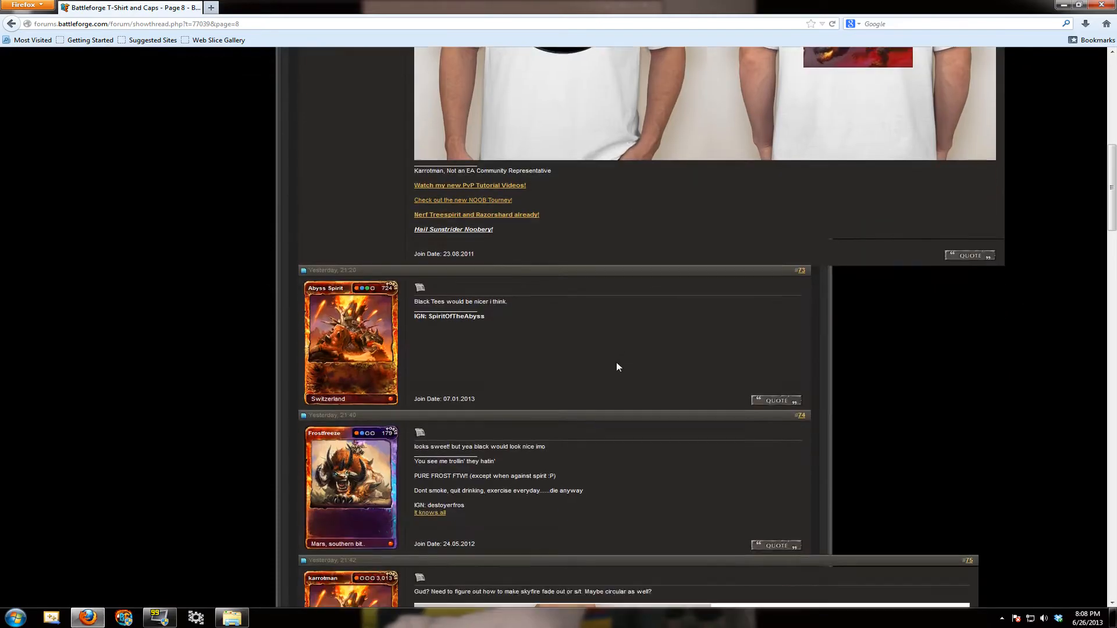
scroll(617, 366, down, 5)
scroll(617, 368, down, 3)
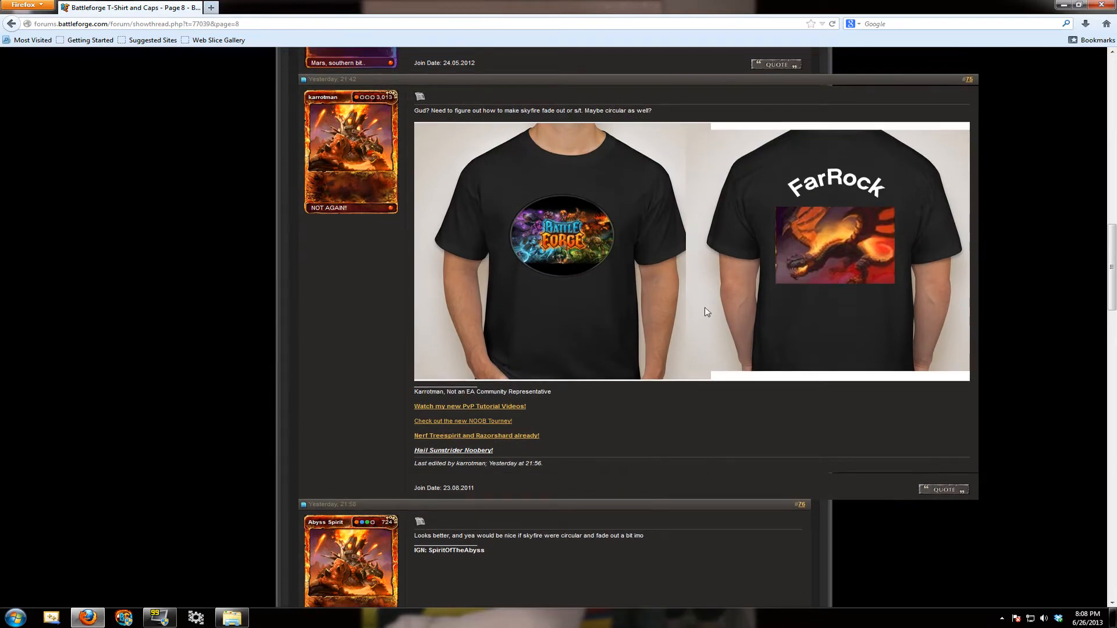
scroll(704, 330, down, 5)
scroll(704, 331, down, 5)
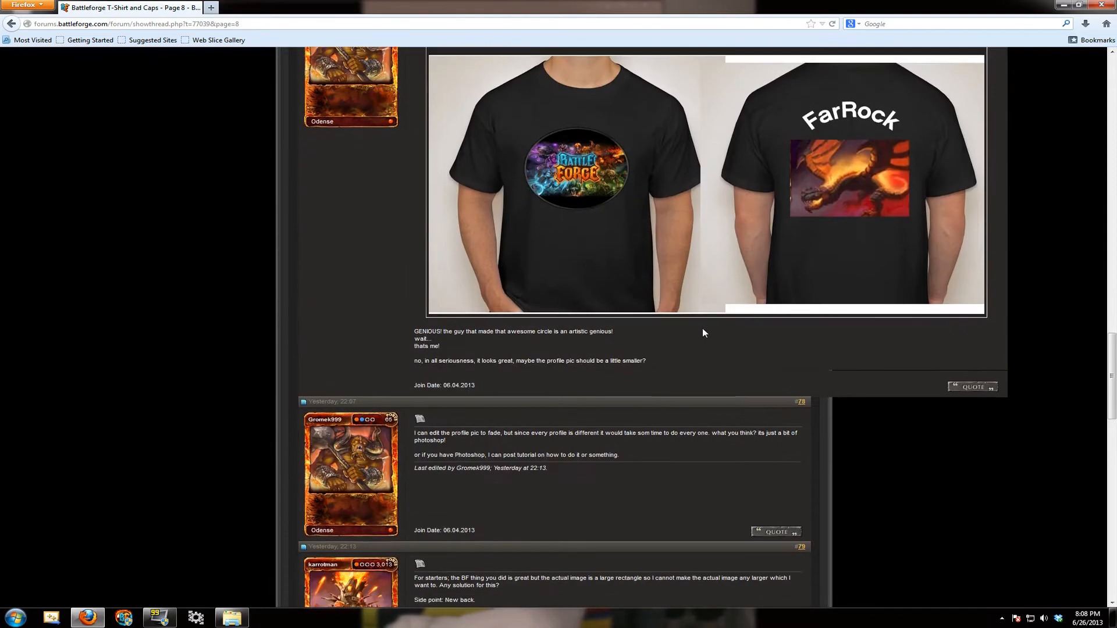
scroll(703, 333, up, 3)
scroll(704, 333, down, 5)
scroll(646, 271, down, 3)
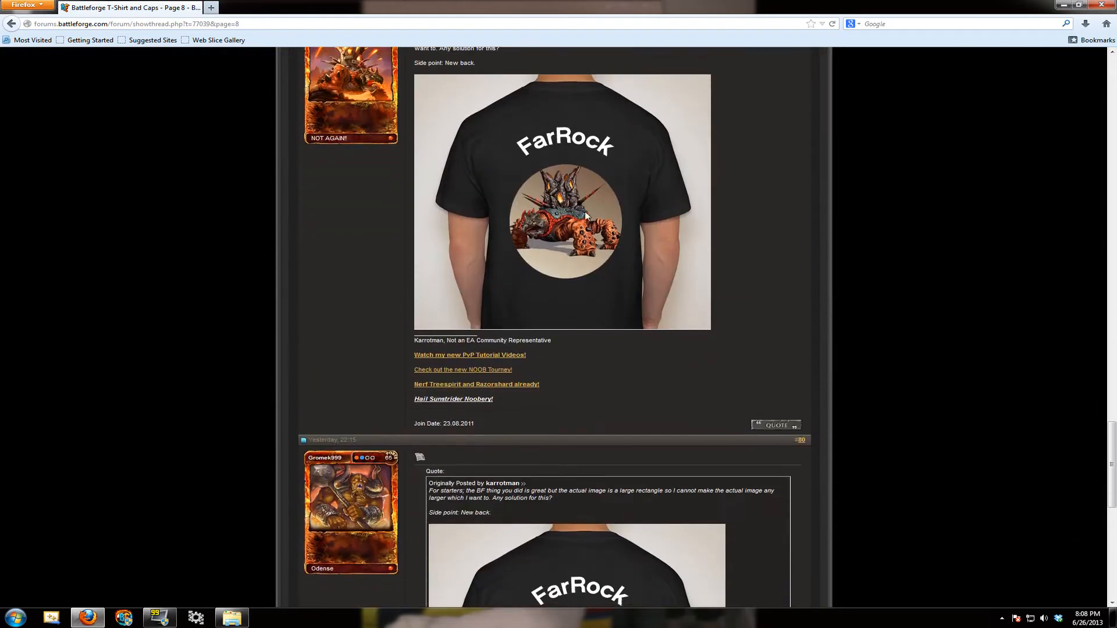
scroll(558, 261, up, 1)
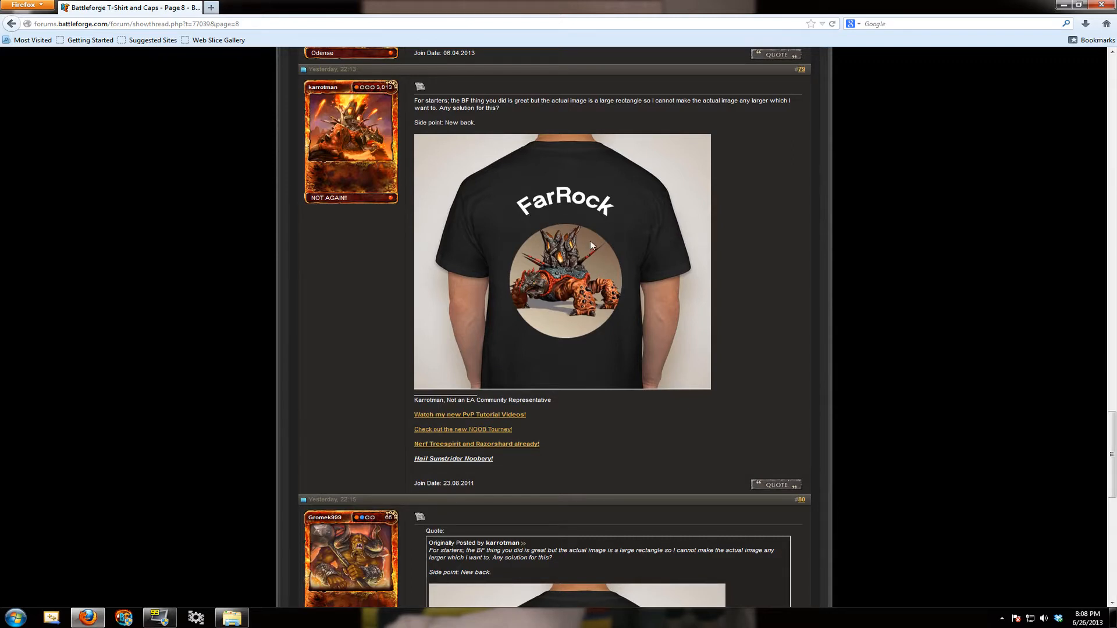
scroll(576, 236, down, 2)
scroll(559, 263, down, 5)
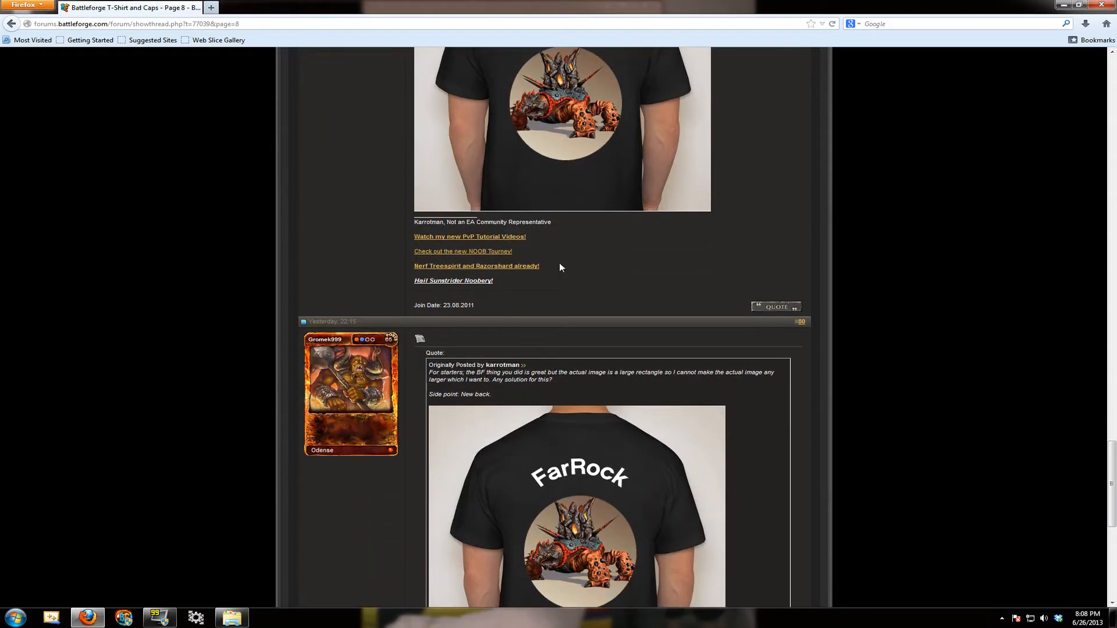
scroll(560, 263, down, 5)
scroll(560, 266, up, 5)
scroll(575, 332, up, 5)
scroll(591, 266, up, 5)
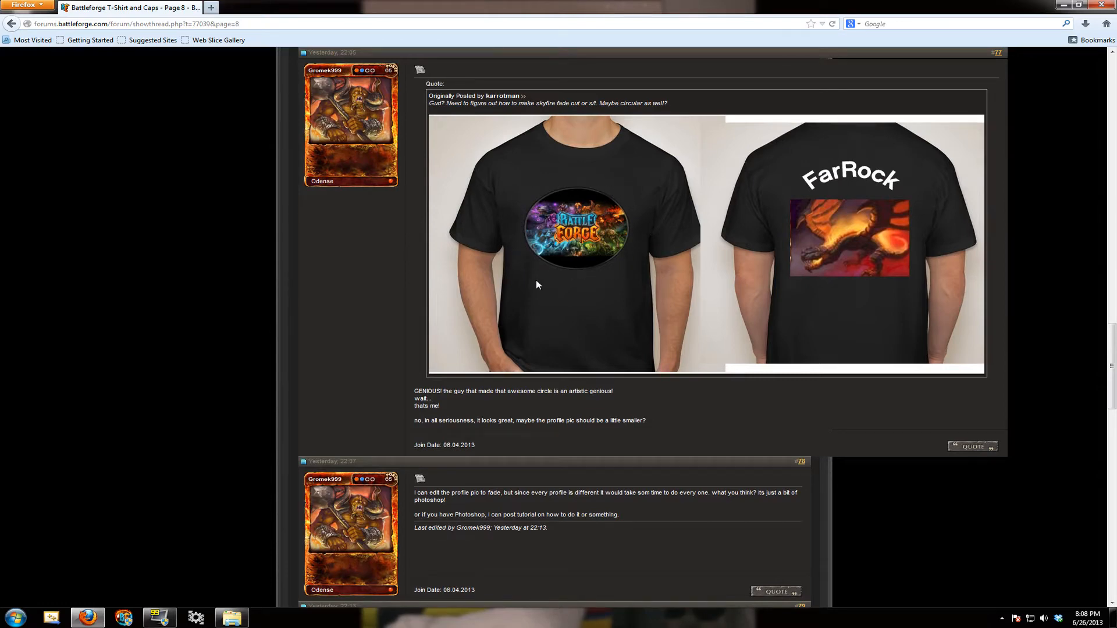
scroll(635, 308, down, 5)
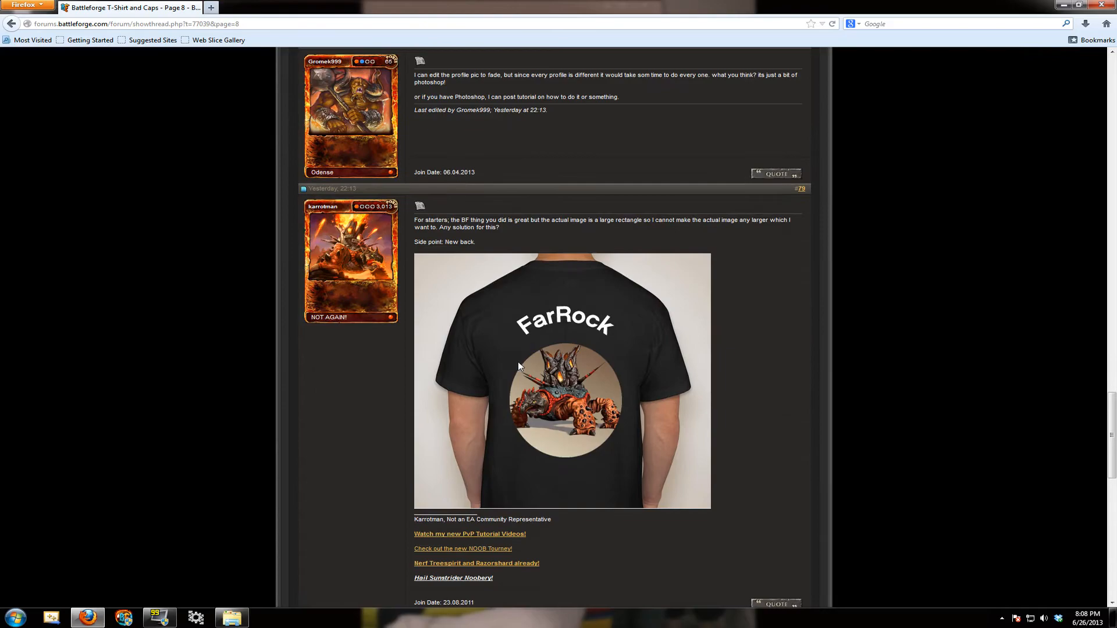
scroll(518, 362, up, 5)
scroll(573, 403, up, 5)
scroll(779, 327, up, 5)
scroll(625, 408, up, 5)
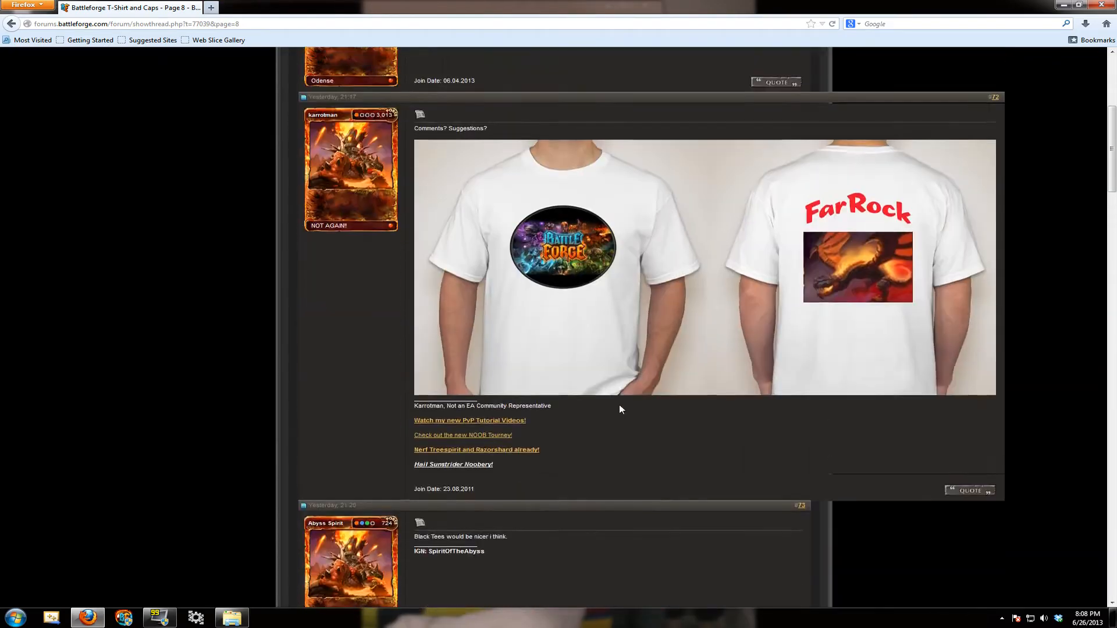
scroll(568, 349, up, 5)
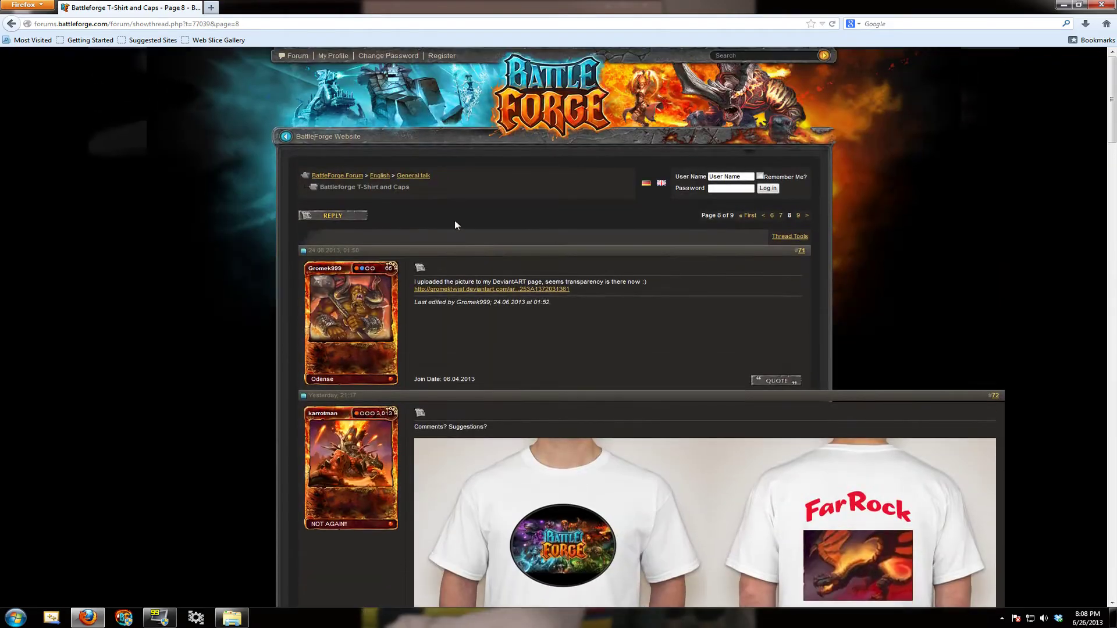
Return to General talk and open the Battleforge Units/Images thread, reading to its last post
click(426, 176)
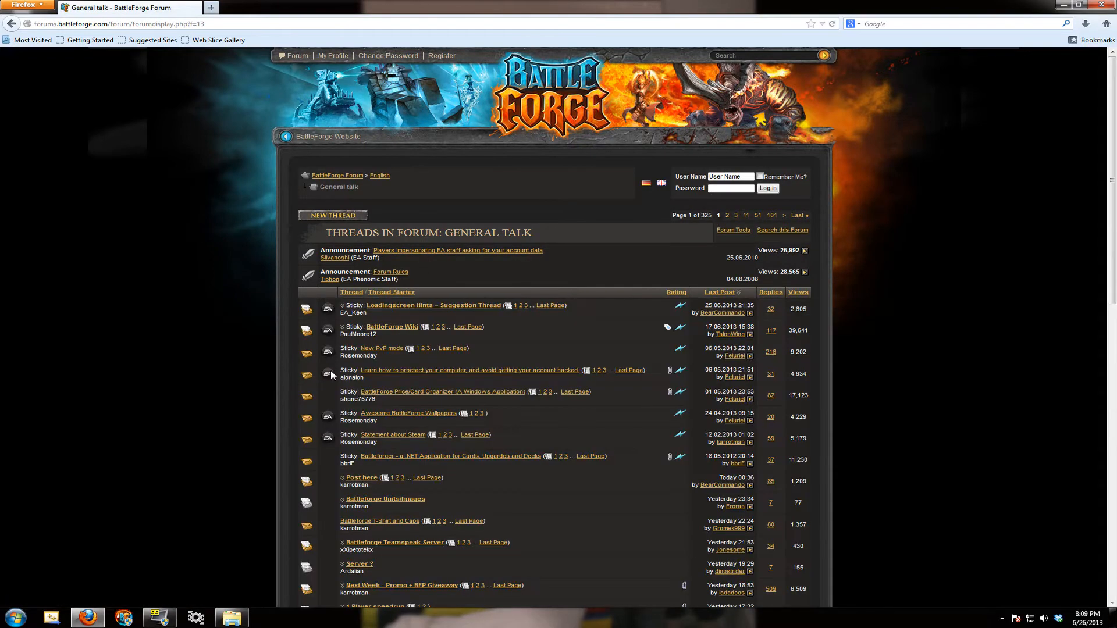
click(385, 500)
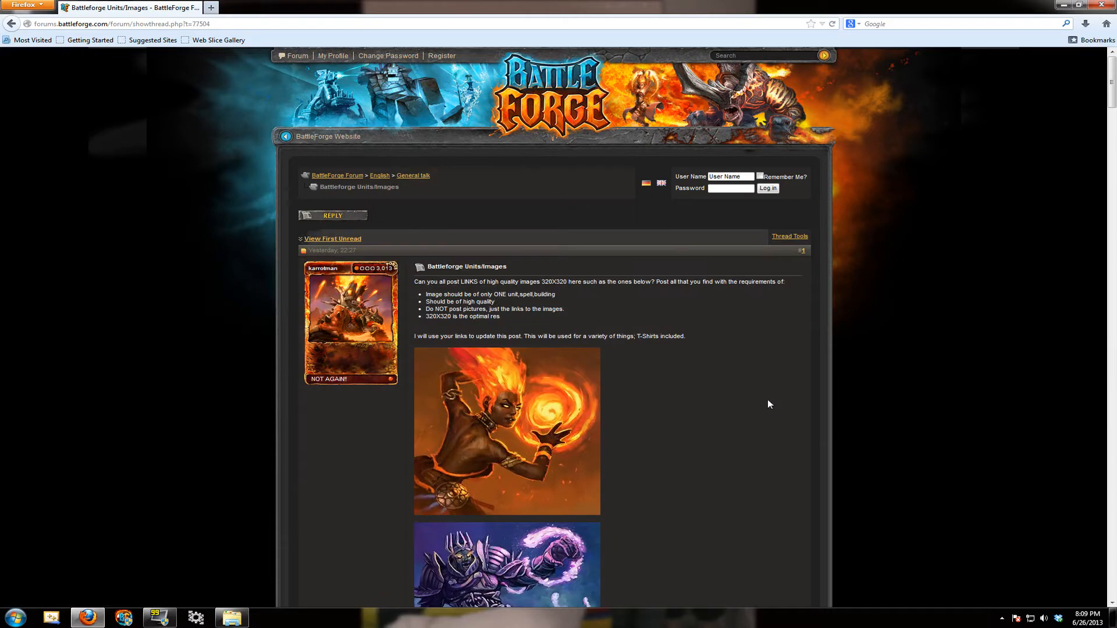
scroll(674, 388, down, 3)
scroll(611, 353, down, 2)
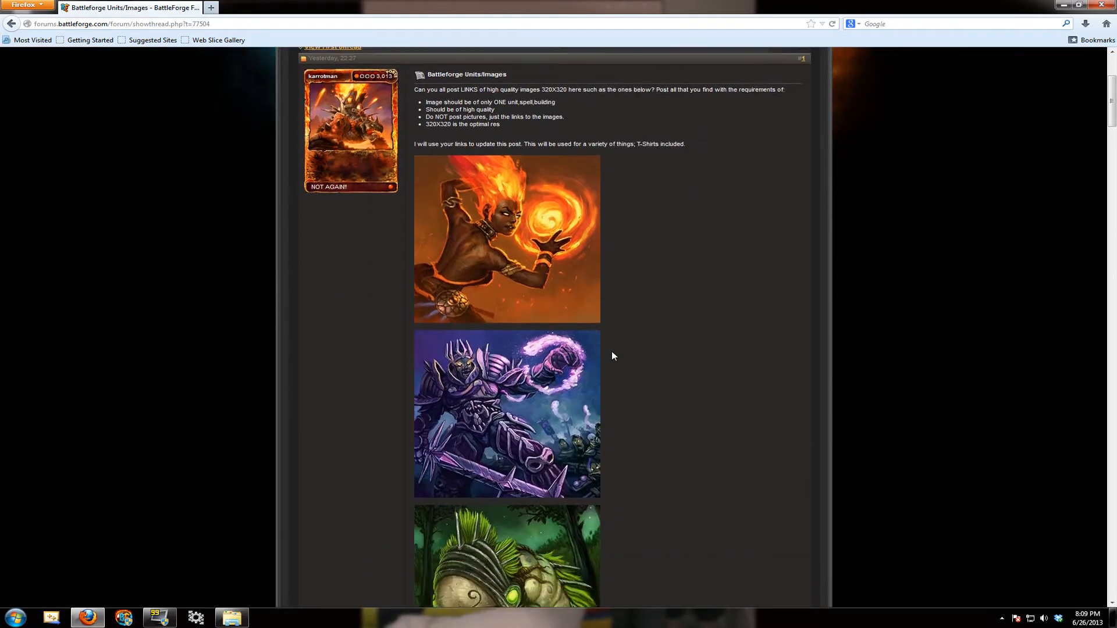
scroll(612, 357, down, 2)
scroll(612, 356, down, 2)
scroll(613, 356, down, 4)
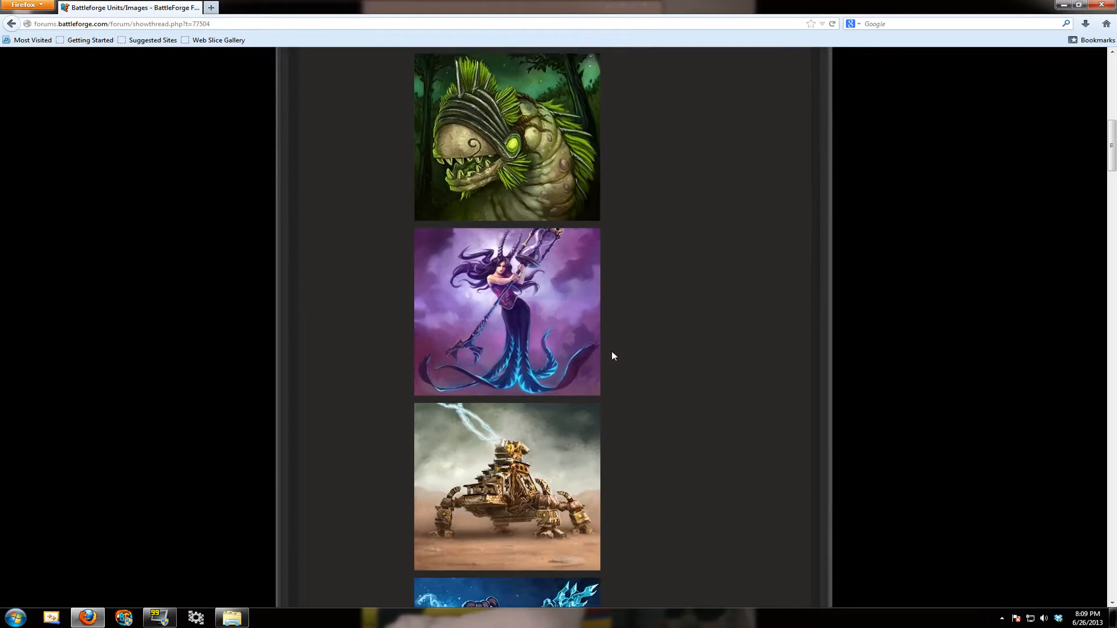
scroll(622, 365, down, 2)
scroll(621, 365, down, 5)
scroll(622, 363, down, 4)
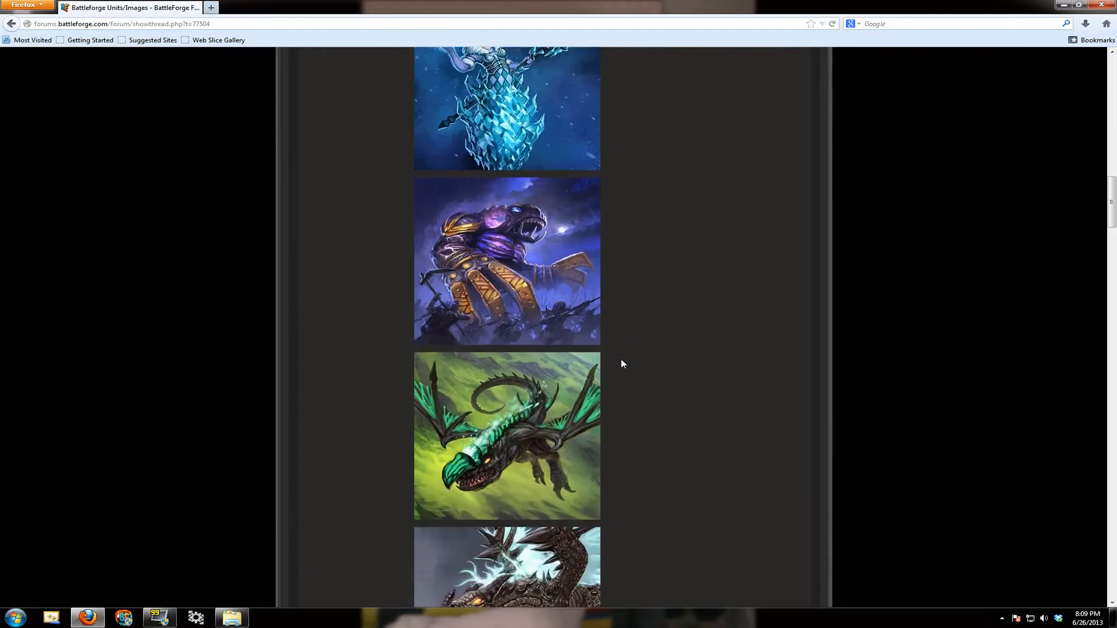
scroll(622, 363, down, 8)
scroll(621, 364, down, 5)
scroll(623, 364, down, 5)
scroll(622, 364, down, 3)
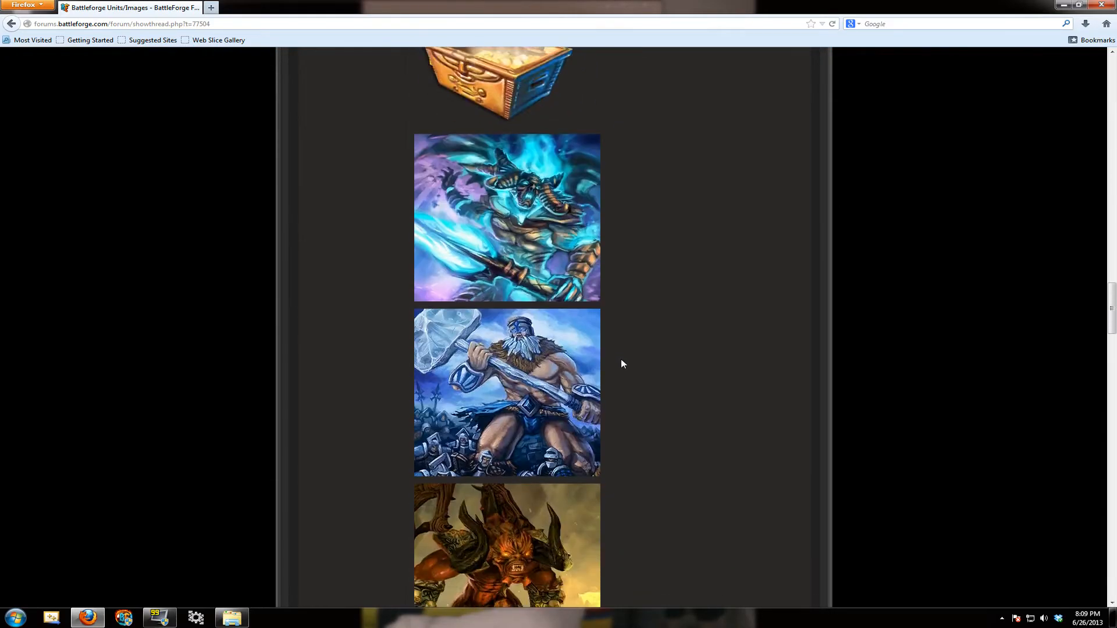
scroll(622, 365, down, 5)
scroll(622, 365, down, 4)
scroll(620, 364, up, 1)
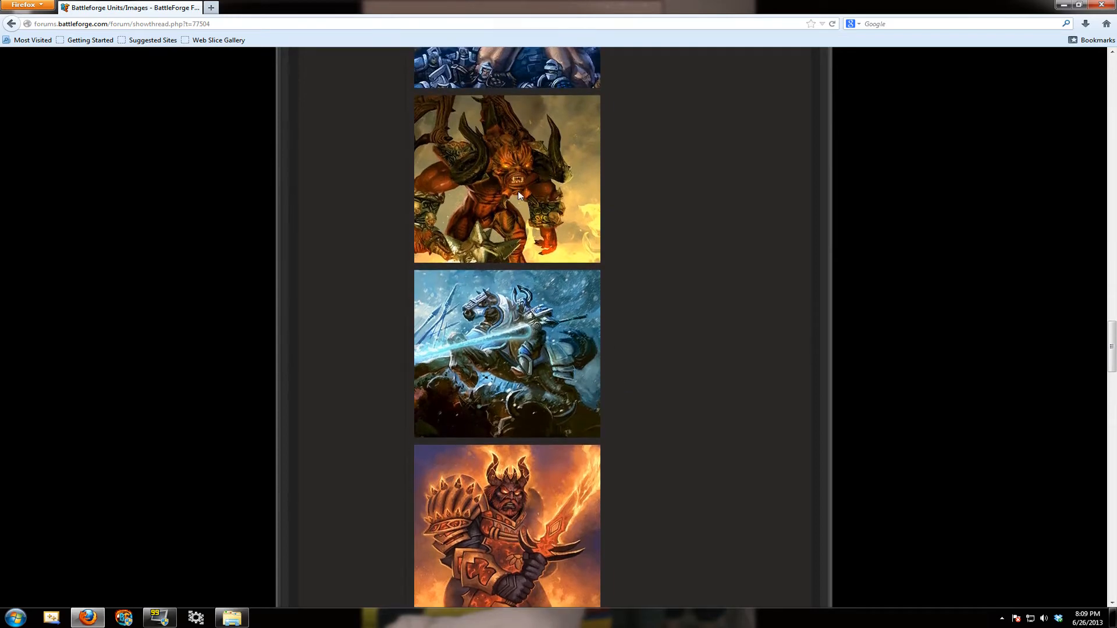
scroll(518, 190, down, 5)
scroll(600, 252, down, 6)
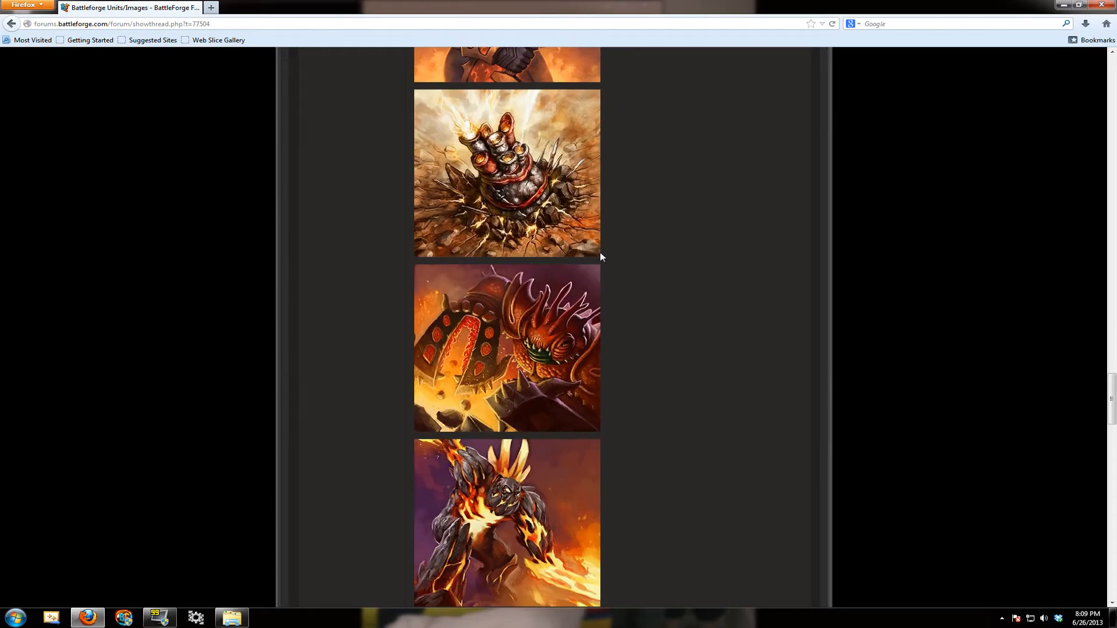
scroll(600, 253, down, 2)
scroll(599, 257, down, 4)
scroll(599, 256, down, 9)
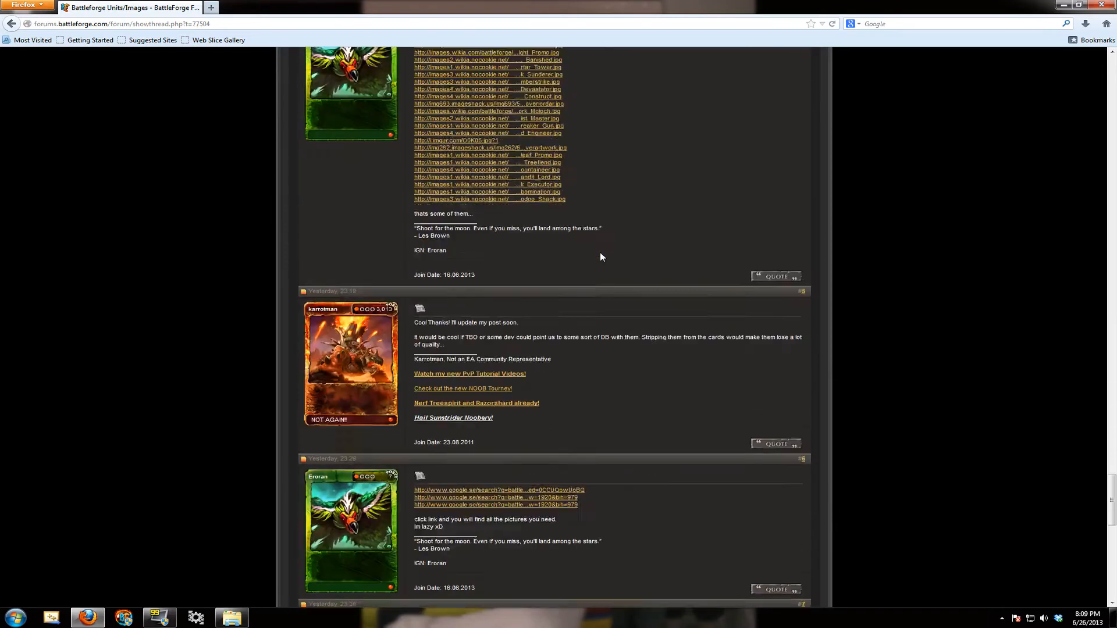
scroll(600, 257, down, 3)
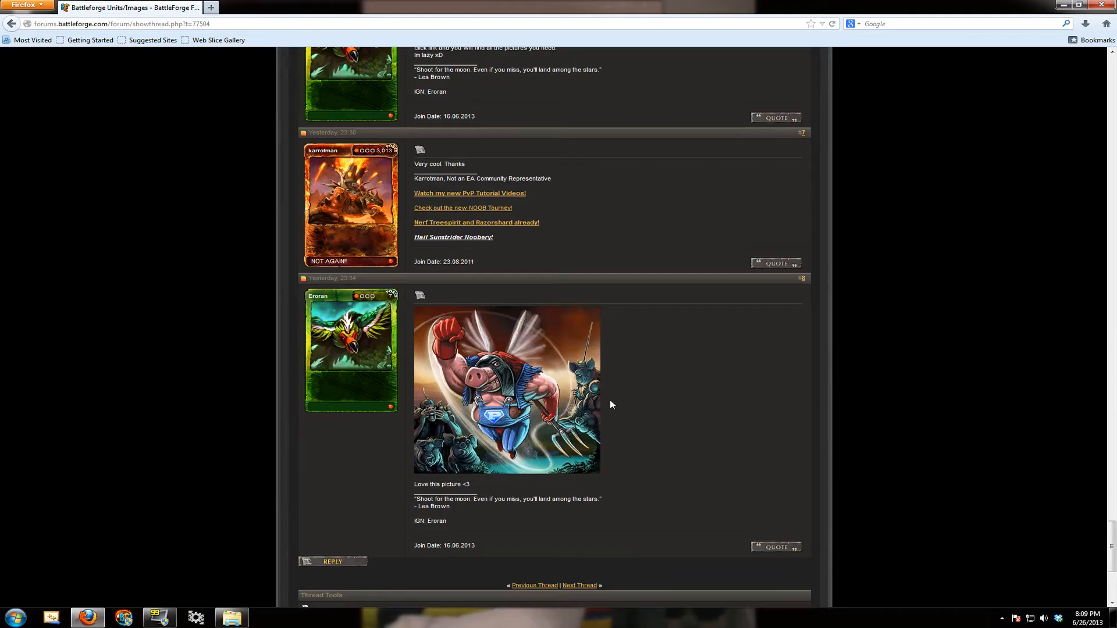
scroll(647, 457, up, 5)
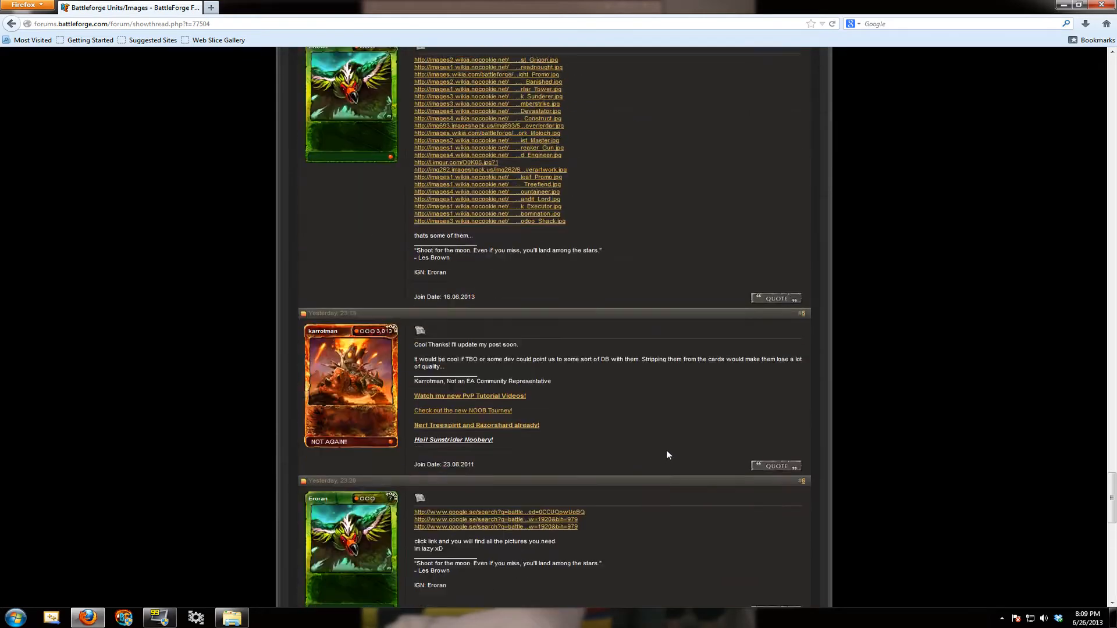
scroll(667, 449, up, 5)
scroll(661, 429, up, 5)
scroll(660, 427, up, 5)
scroll(660, 433, up, 5)
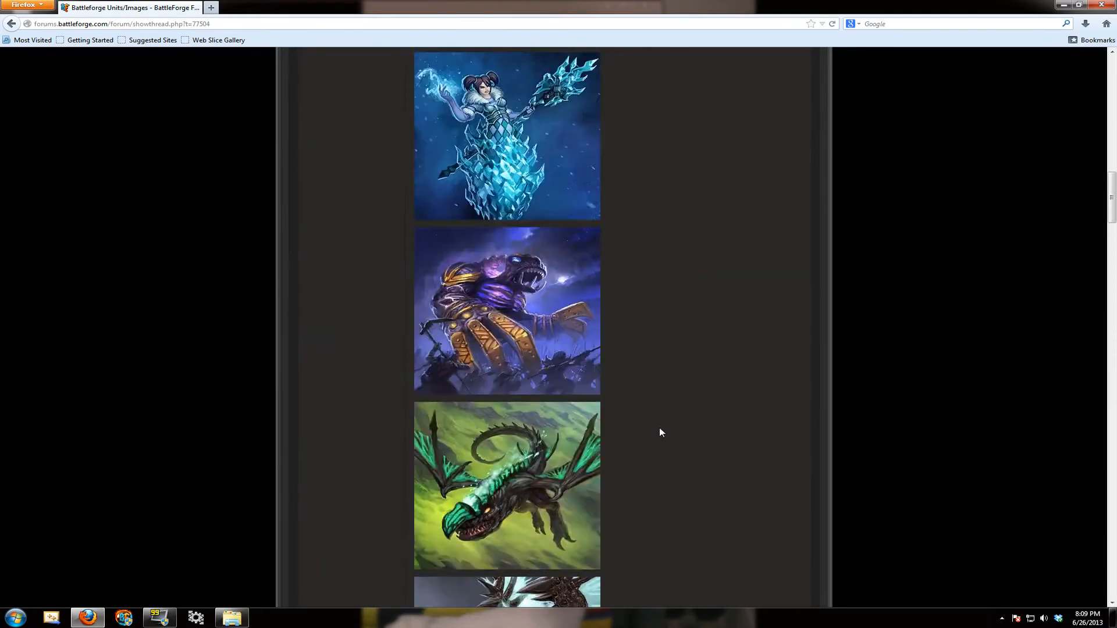
scroll(658, 429, up, 5)
scroll(659, 428, up, 5)
scroll(659, 428, up, 2)
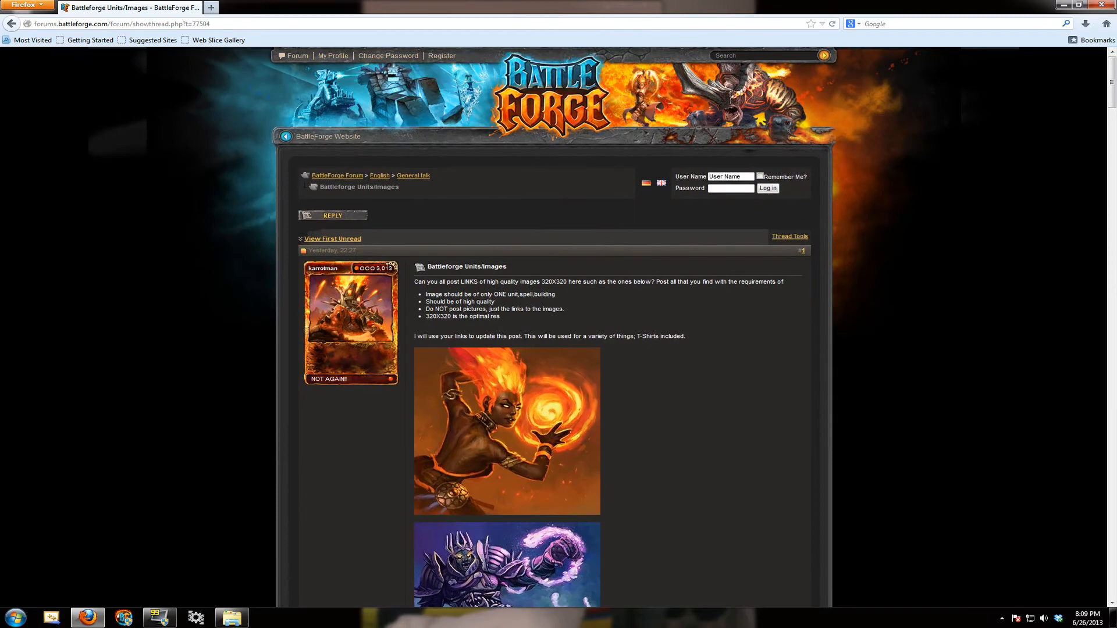
drag(447, 267, 506, 276)
Go back to the English listing and open karrotman's Post here raffle thread, noting the Time now 17:40 line
click(438, 251)
click(380, 177)
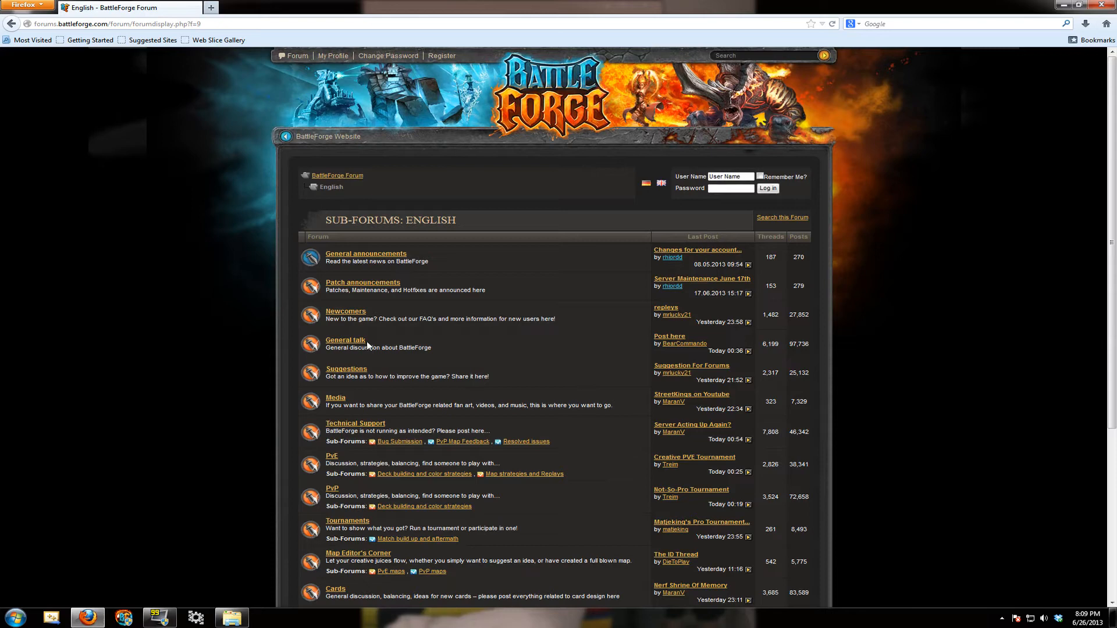
click(663, 336)
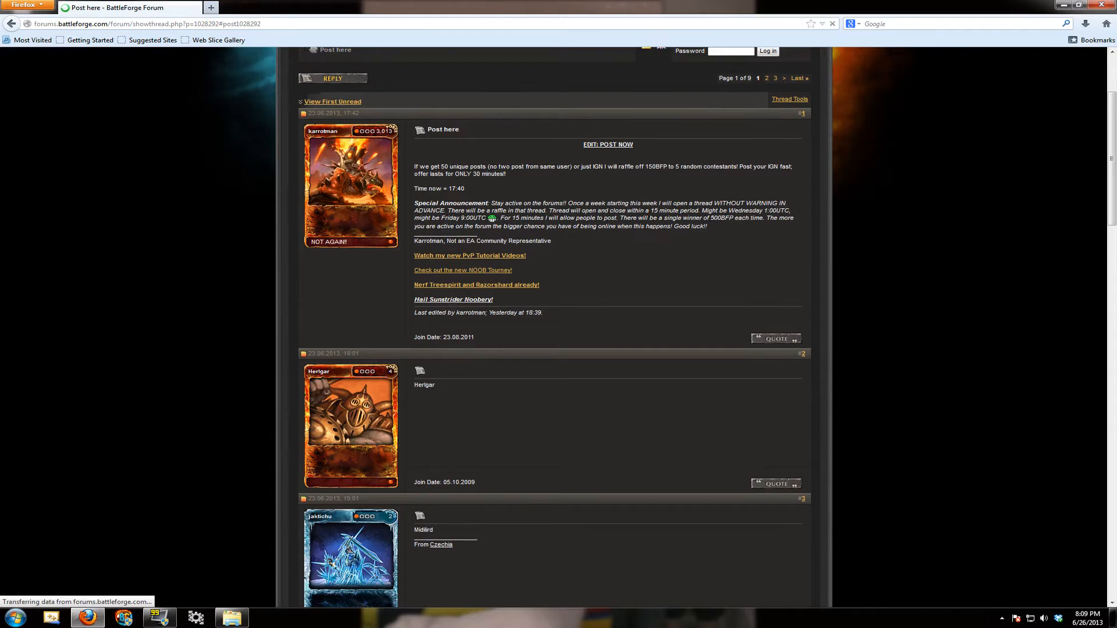
scroll(419, 255, up, 3)
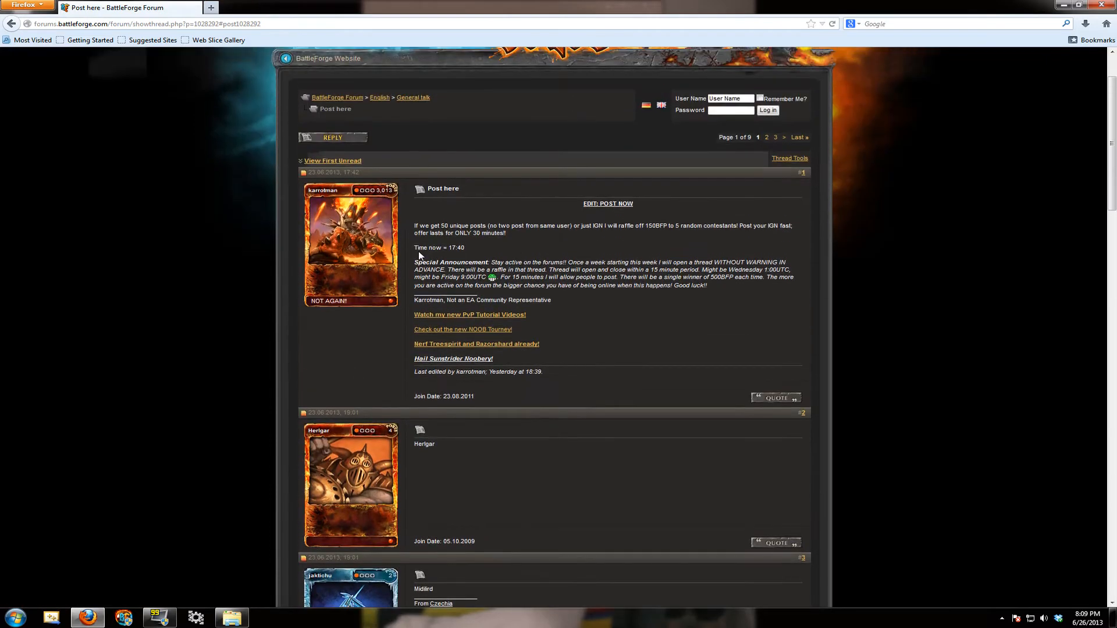
drag(420, 253, 476, 255)
click(465, 251)
Read post #1's raffle time limit, entry condition and prize wording
drag(455, 233, 468, 232)
click(591, 105)
scroll(434, 444, down, 5)
scroll(465, 359, down, 4)
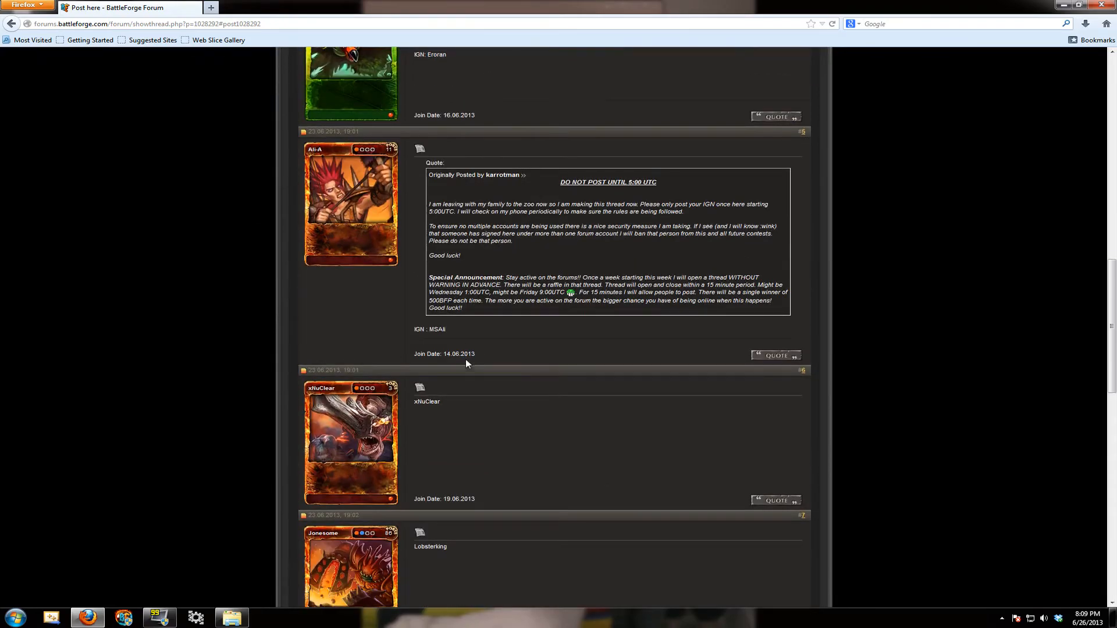
scroll(467, 371, up, 5)
scroll(467, 371, up, 5)
scroll(467, 370, up, 3)
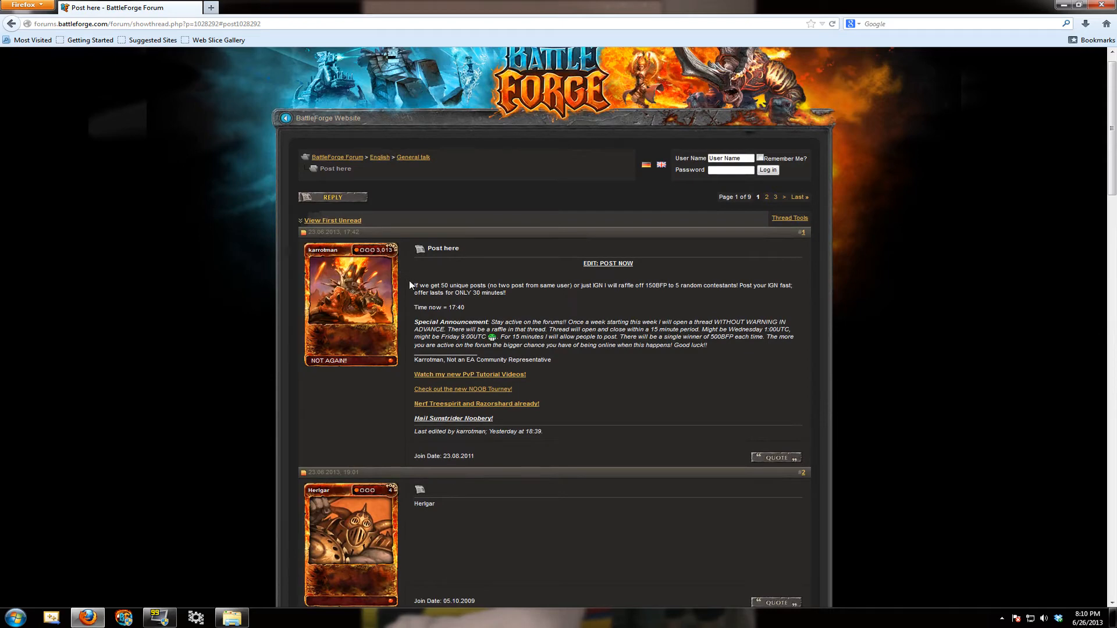
drag(414, 287, 472, 286)
drag(614, 286, 649, 287)
click(653, 285)
Jump to the raffle thread's last page, read replies #85 and #86, then return to the English listing
click(798, 200)
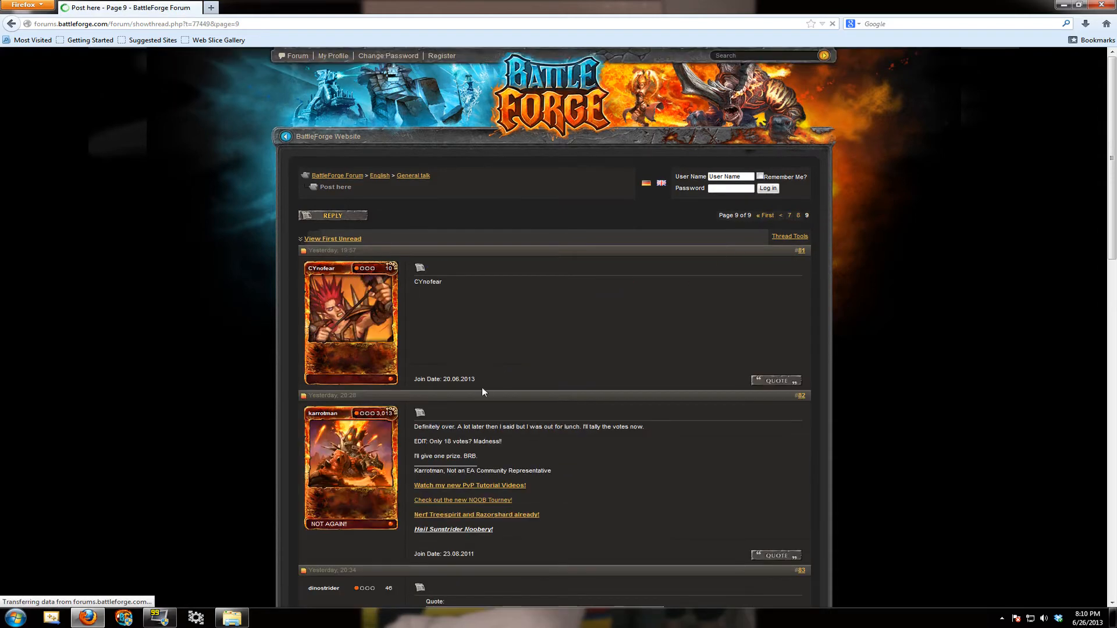
scroll(490, 376, down, 3)
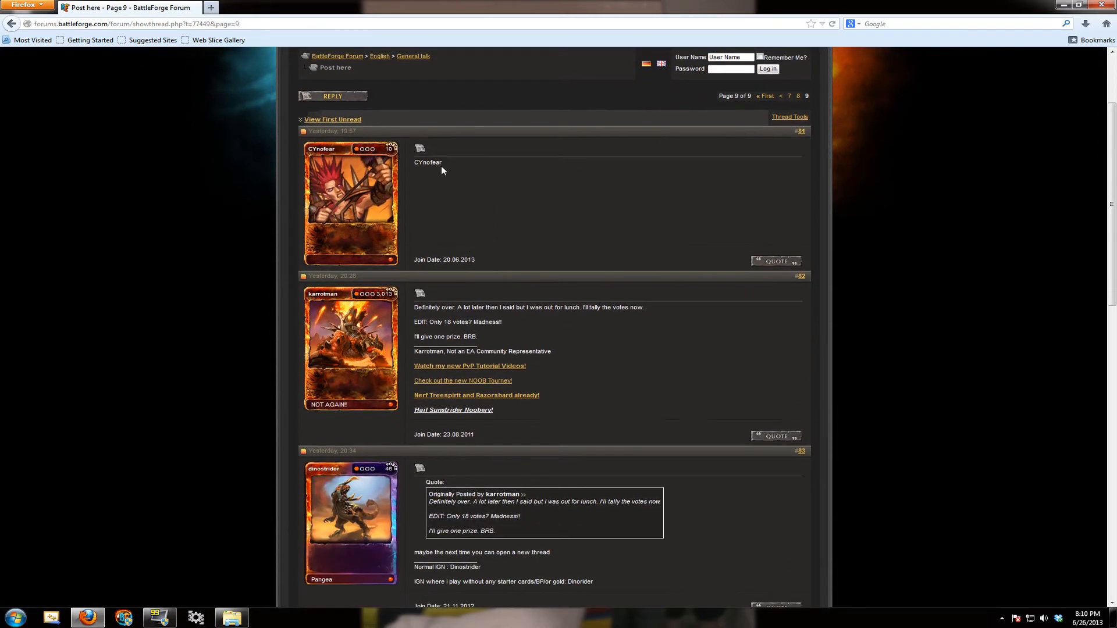
scroll(437, 176, down, 2)
scroll(498, 211, down, 5)
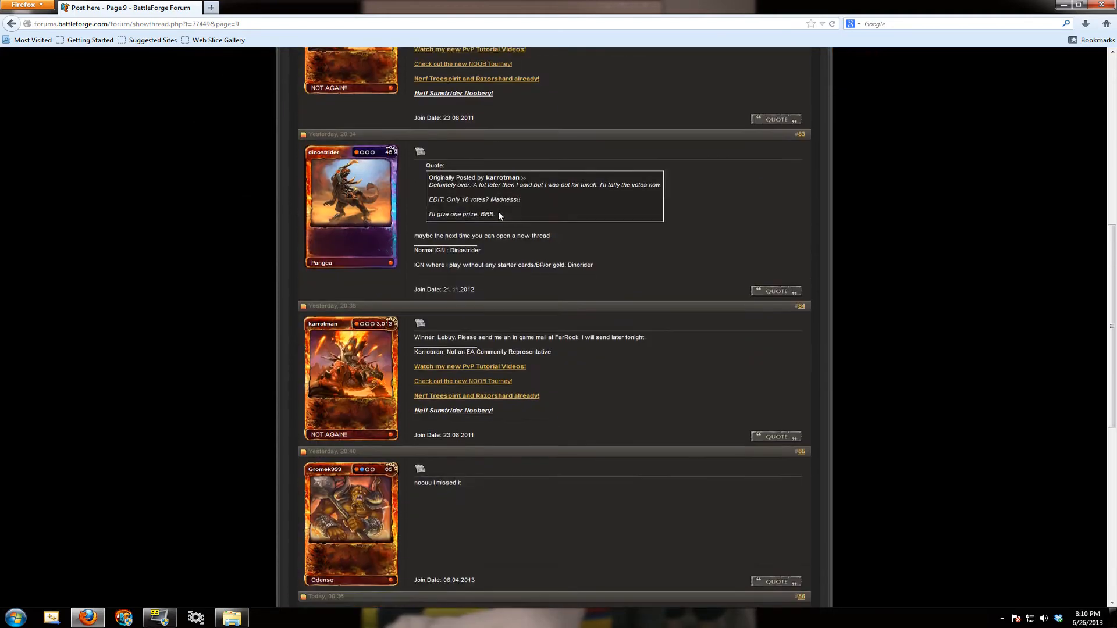
scroll(565, 205, down, 2)
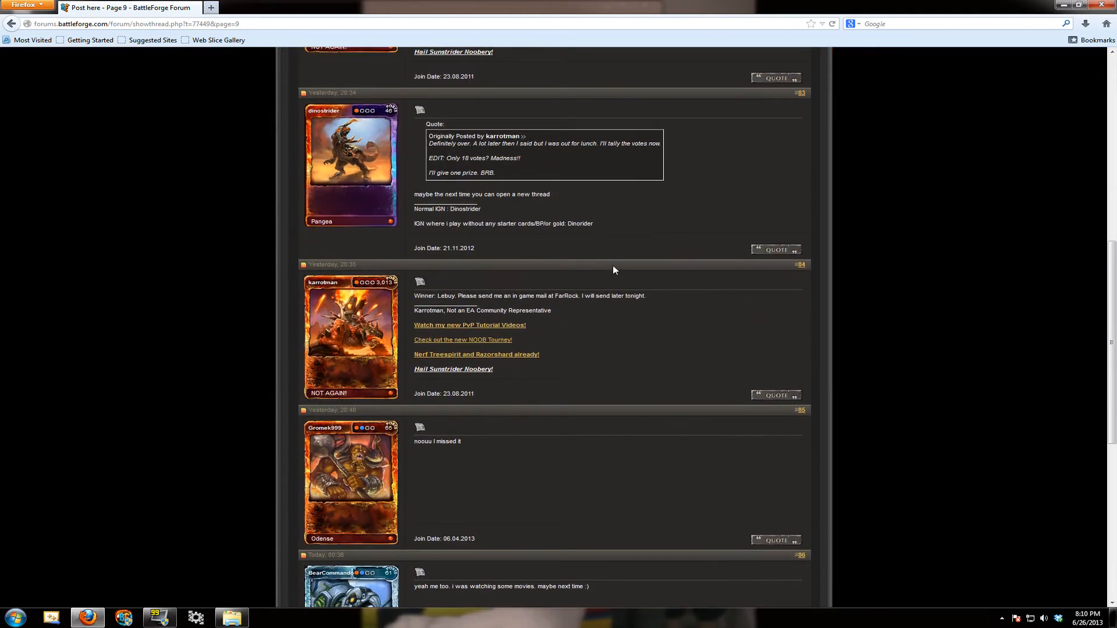
scroll(614, 272, down, 5)
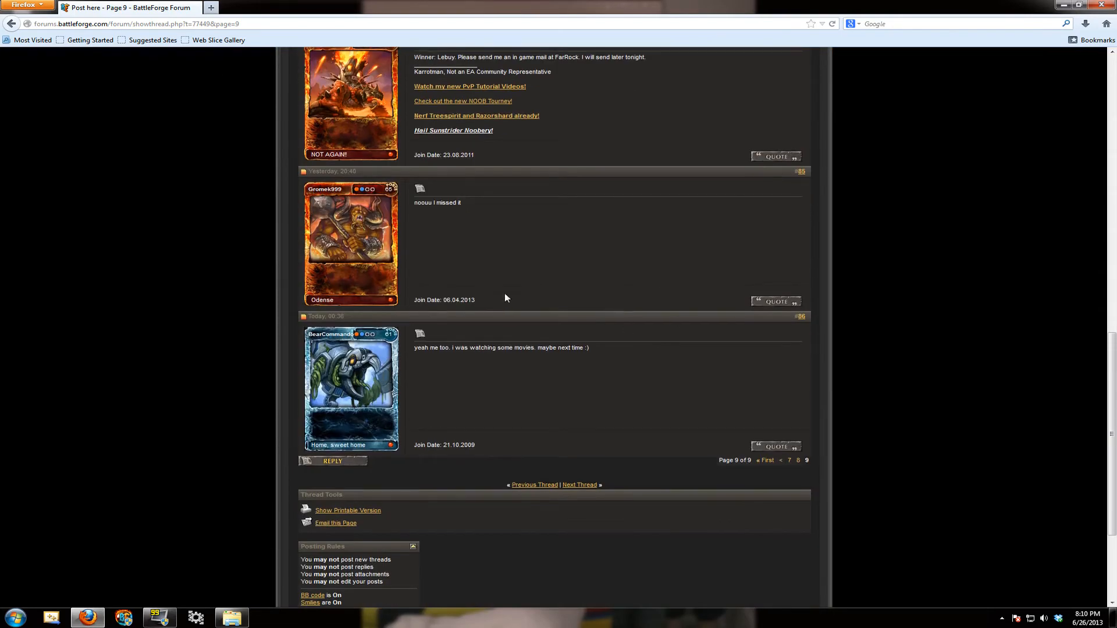
drag(417, 204, 464, 204)
drag(416, 349, 450, 349)
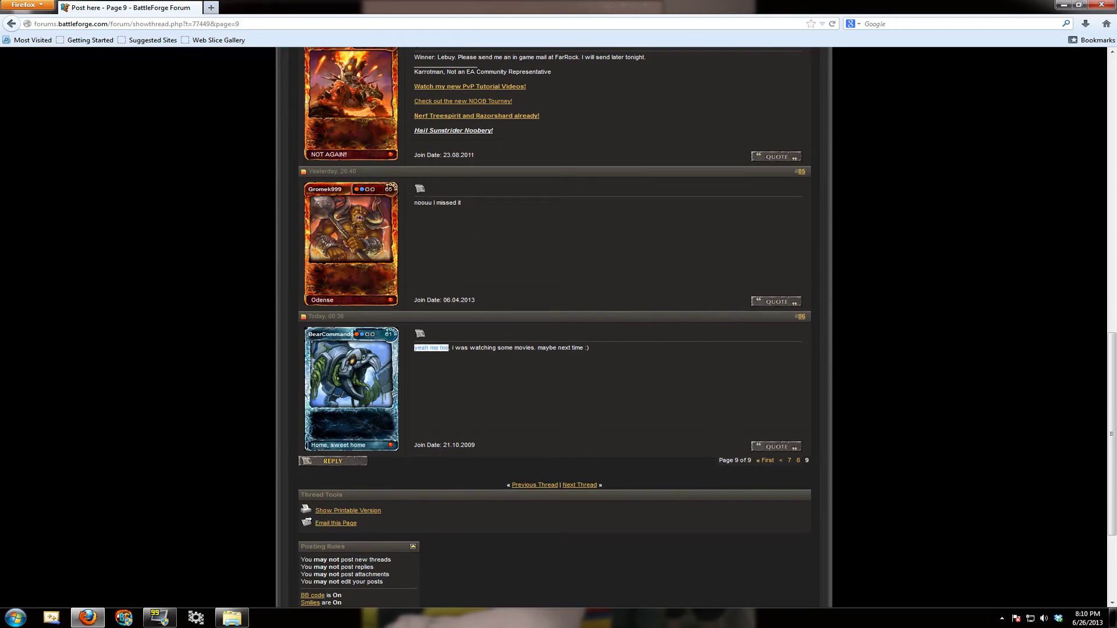
click(501, 377)
scroll(474, 418, up, 15)
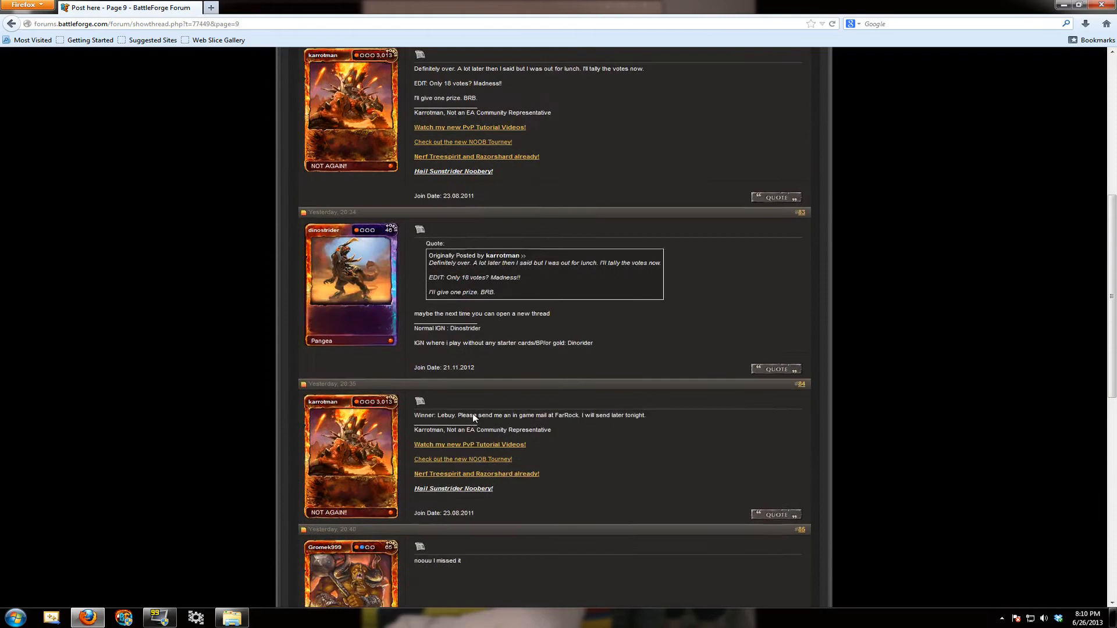
click(380, 175)
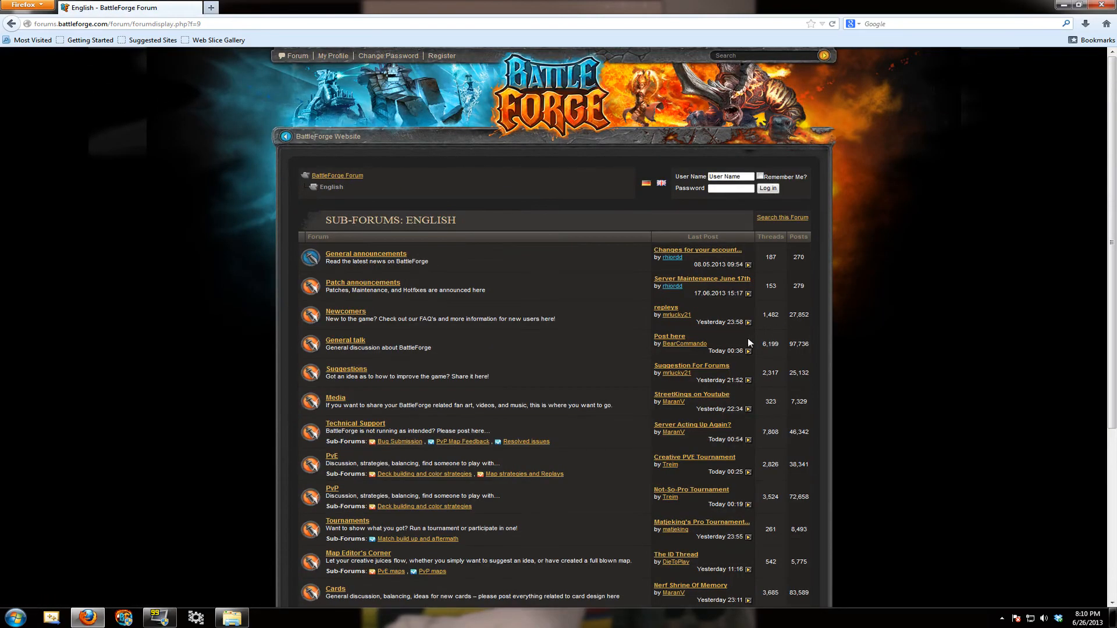
scroll(710, 327, down, 5)
scroll(350, 153, up, 5)
Open the main forum index and check active users and statistics: 64,851 threads, 960,311 posts, 78,078 members
click(347, 177)
scroll(347, 177, down, 5)
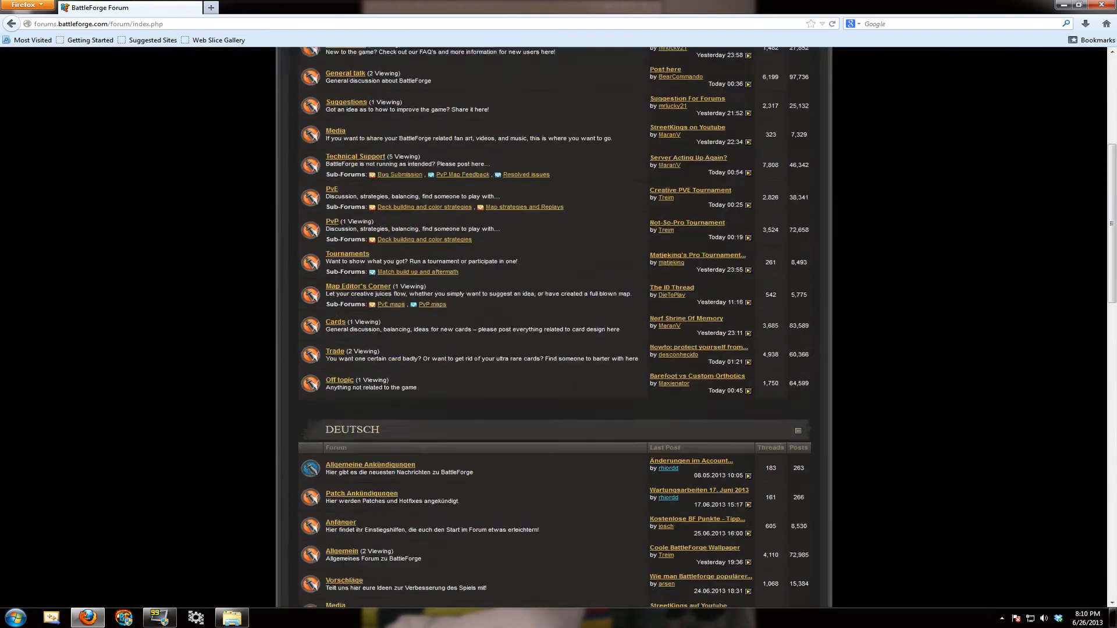
scroll(462, 235, down, 5)
scroll(461, 232, down, 3)
scroll(461, 233, down, 5)
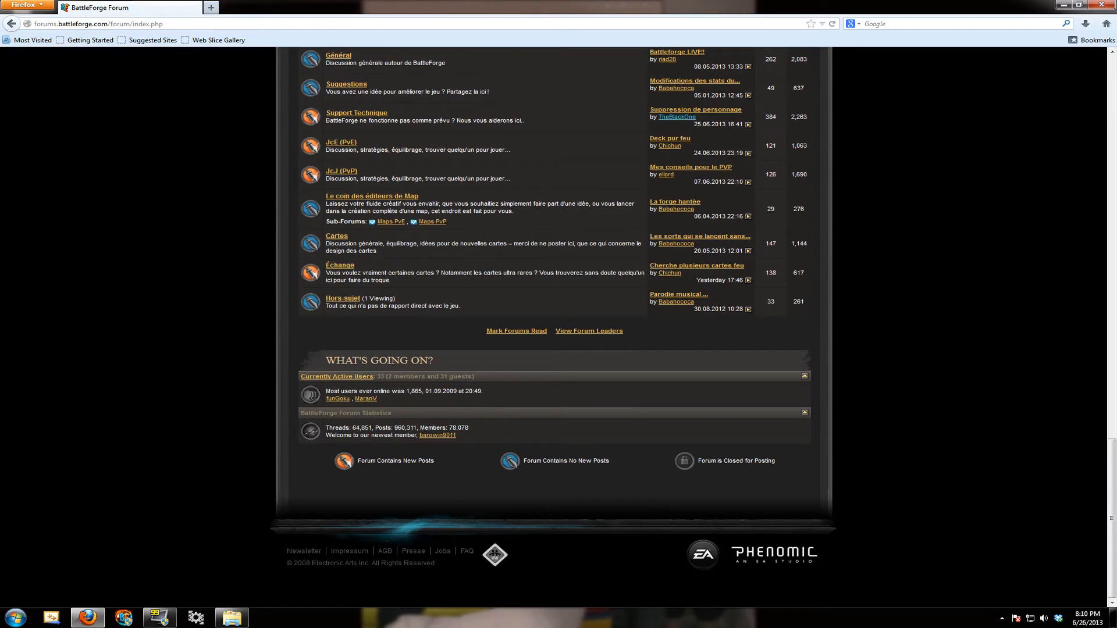
drag(382, 377, 395, 377)
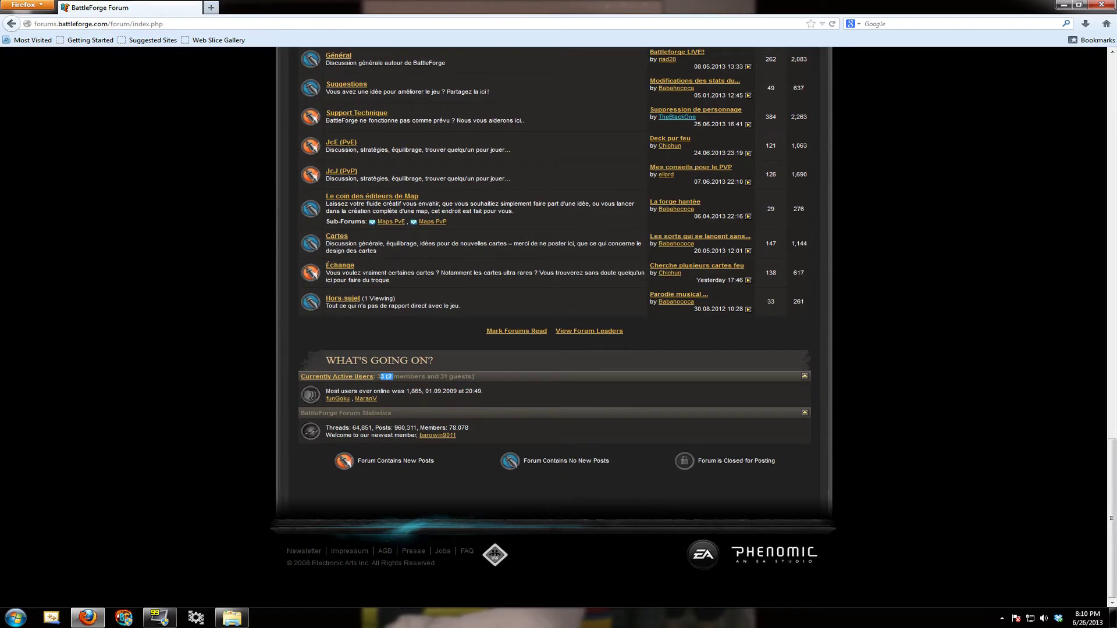
click(455, 389)
drag(377, 437, 470, 429)
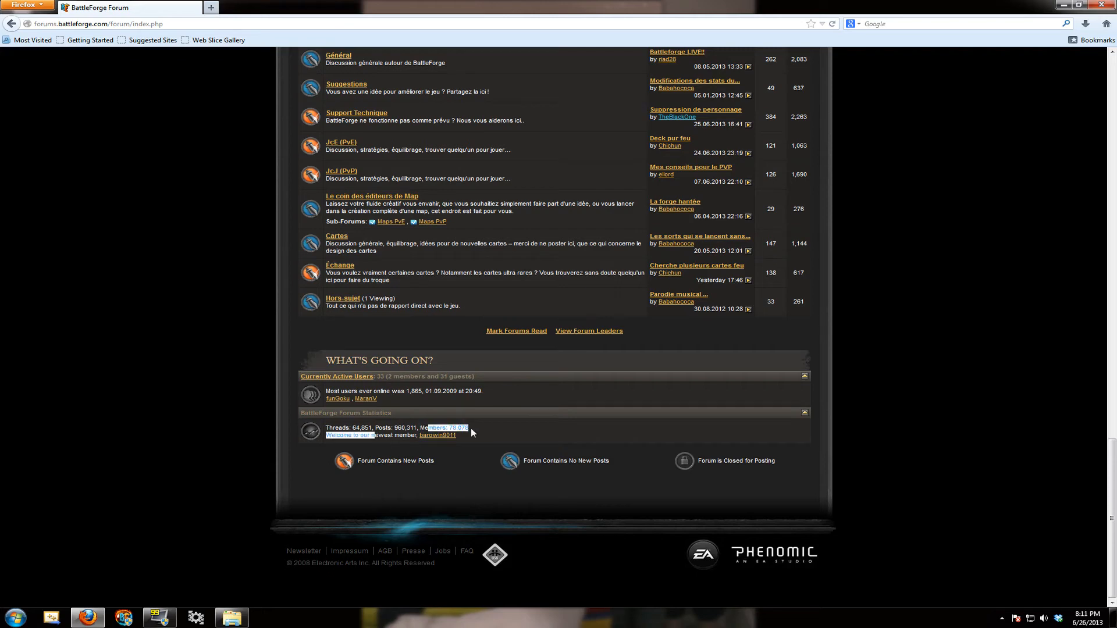
click(470, 429)
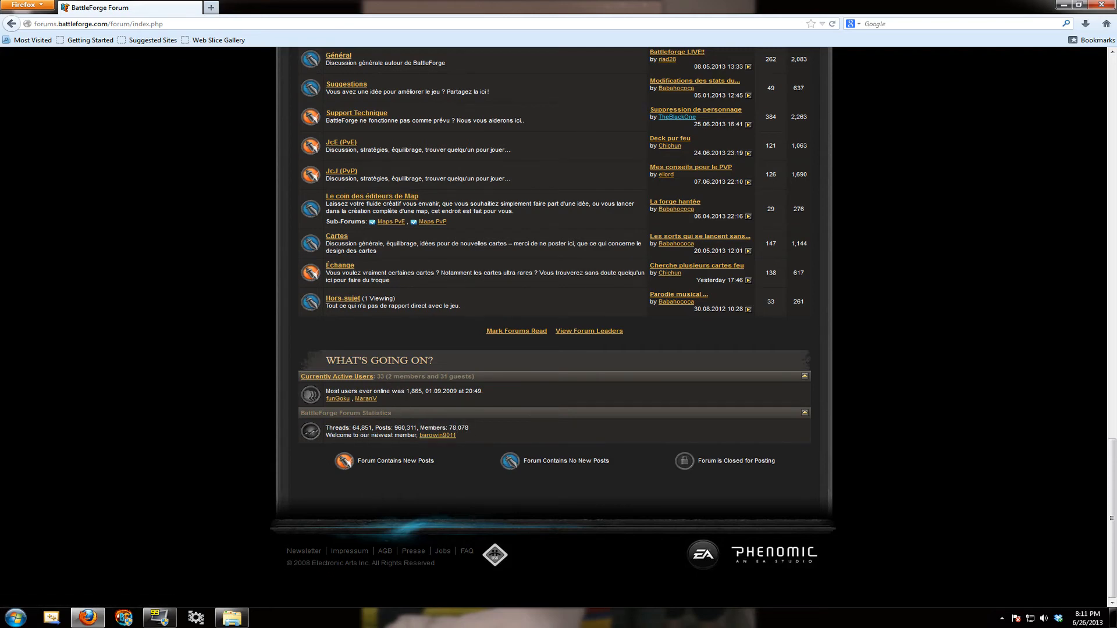
scroll(558, 349, up, 10)
scroll(559, 350, up, 10)
scroll(558, 349, up, 5)
scroll(558, 349, up, 10)
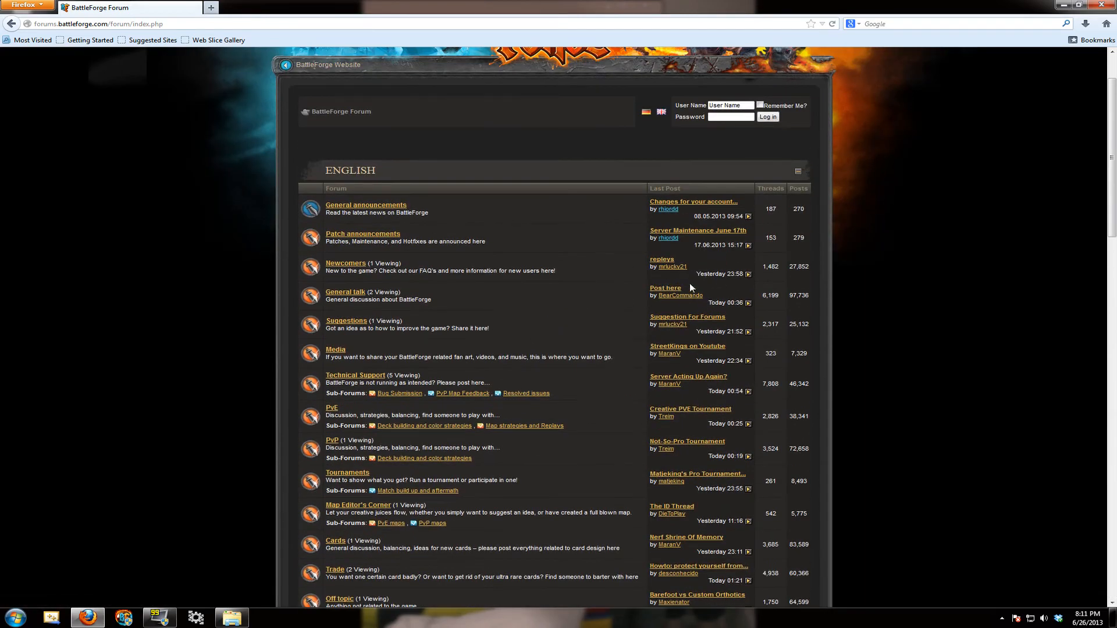
Revisit the Post here thread's latest post and first page, then return to the English sub-forums
click(665, 289)
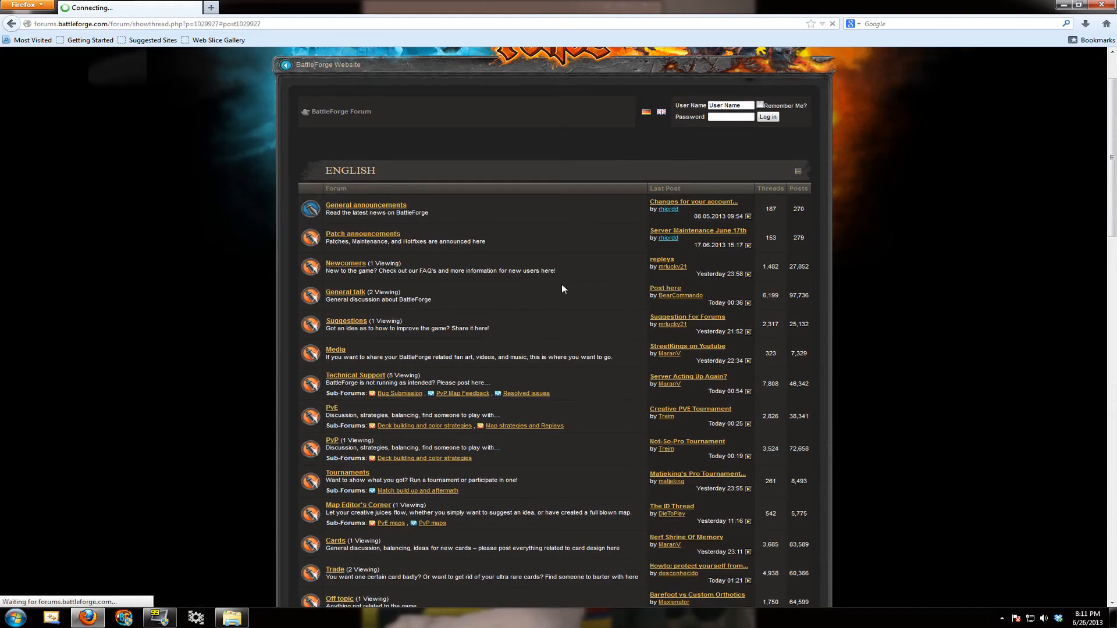
scroll(419, 288, up, 15)
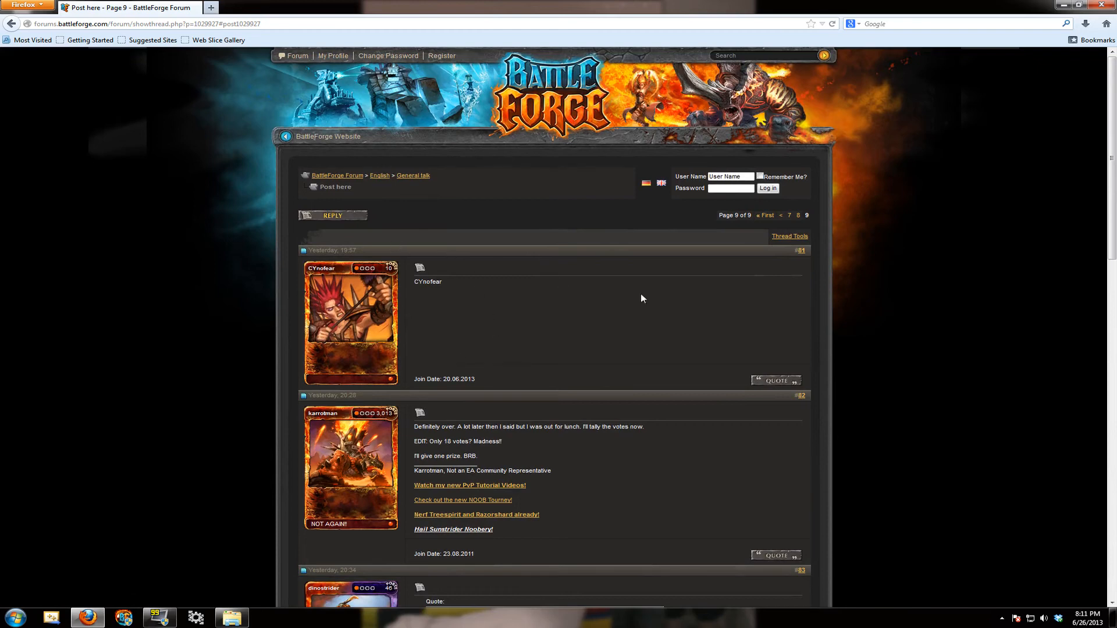
click(765, 219)
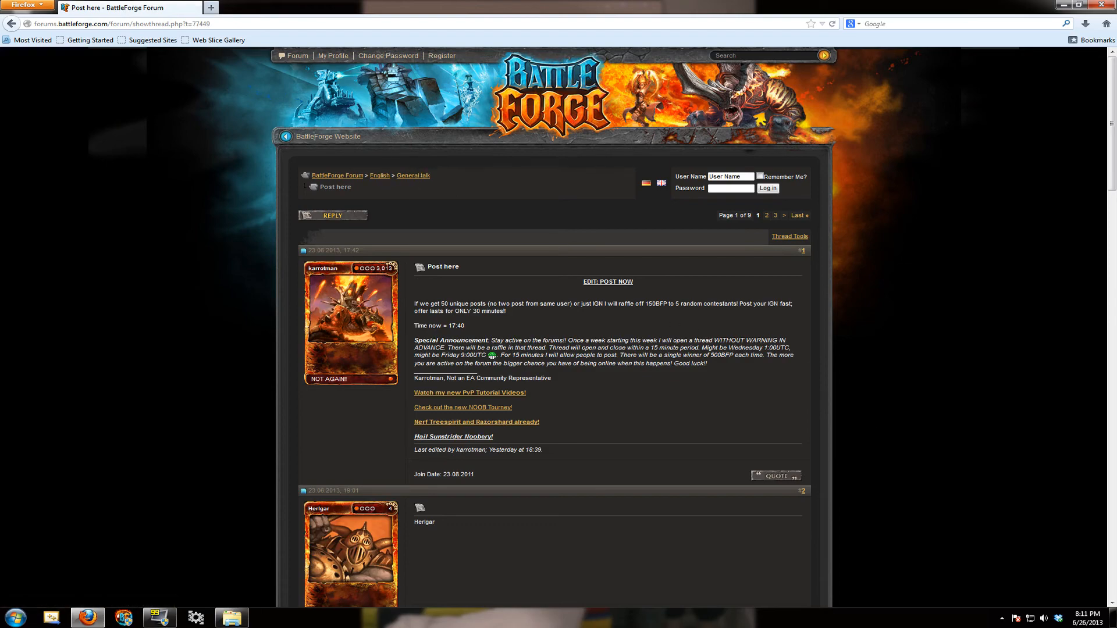
click(381, 176)
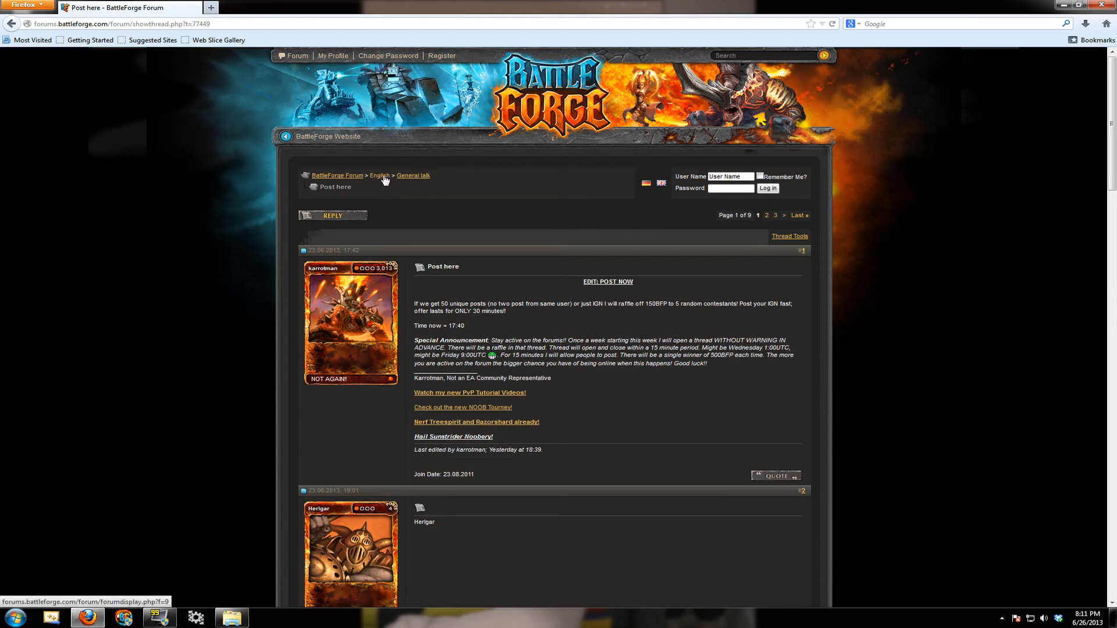
scroll(860, 353, down, 3)
scroll(860, 353, down, 3)
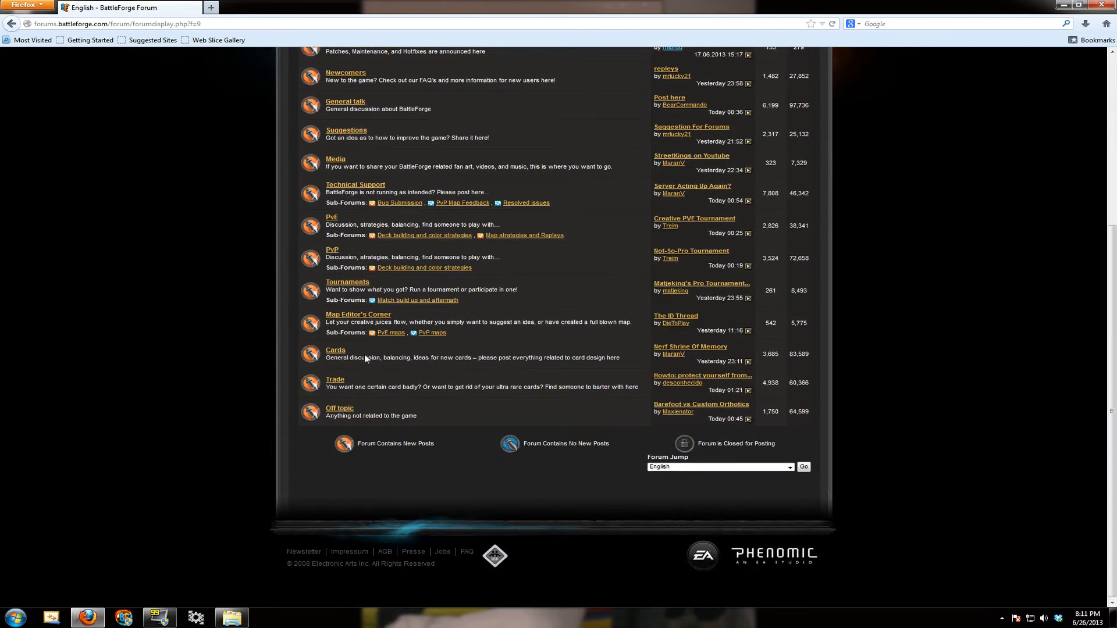
click(347, 316)
scroll(363, 321, down, 3)
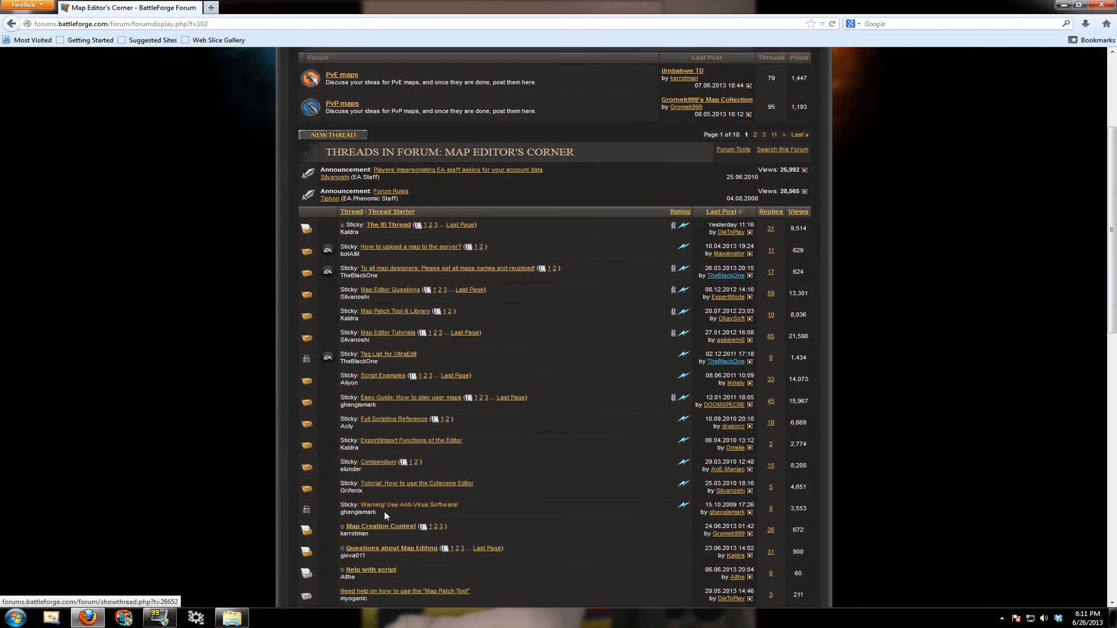
click(387, 527)
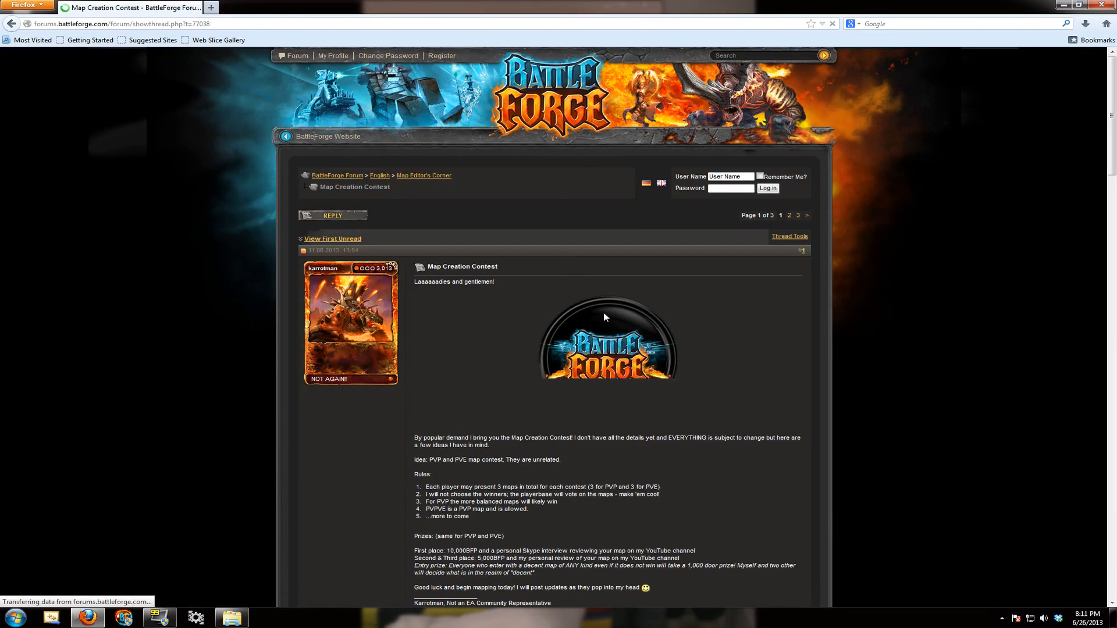
scroll(533, 420, down, 1)
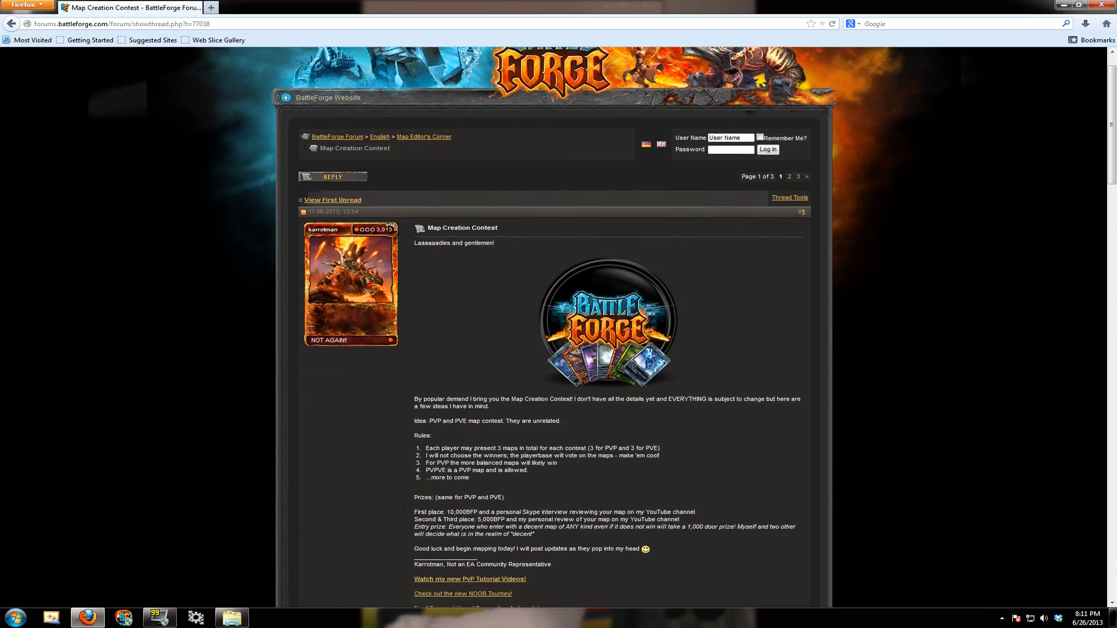
scroll(449, 183, up, 1)
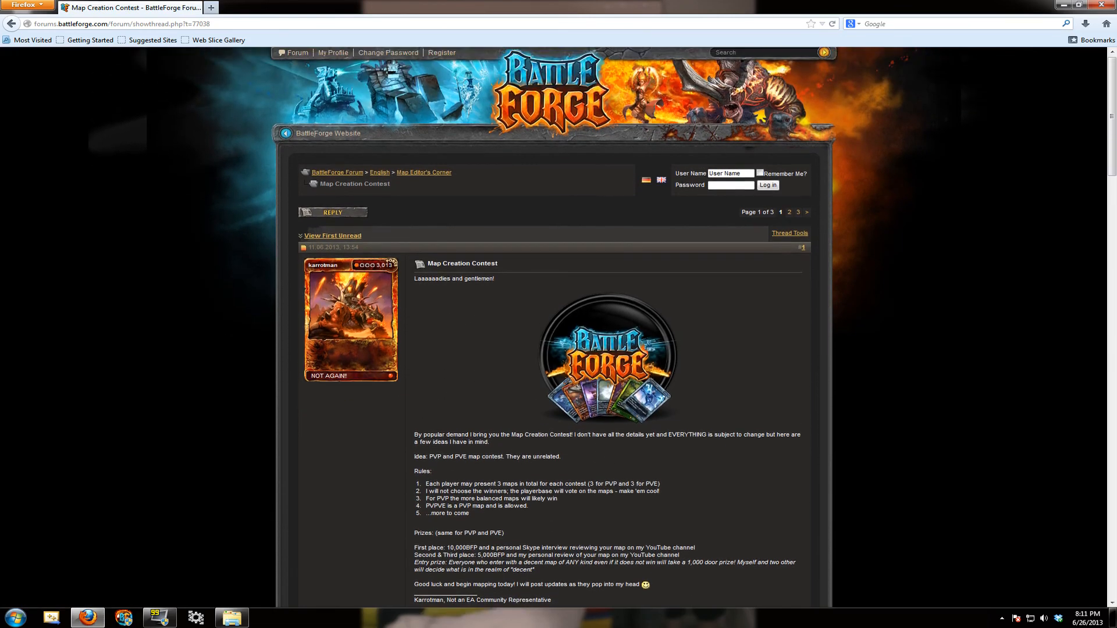
click(380, 176)
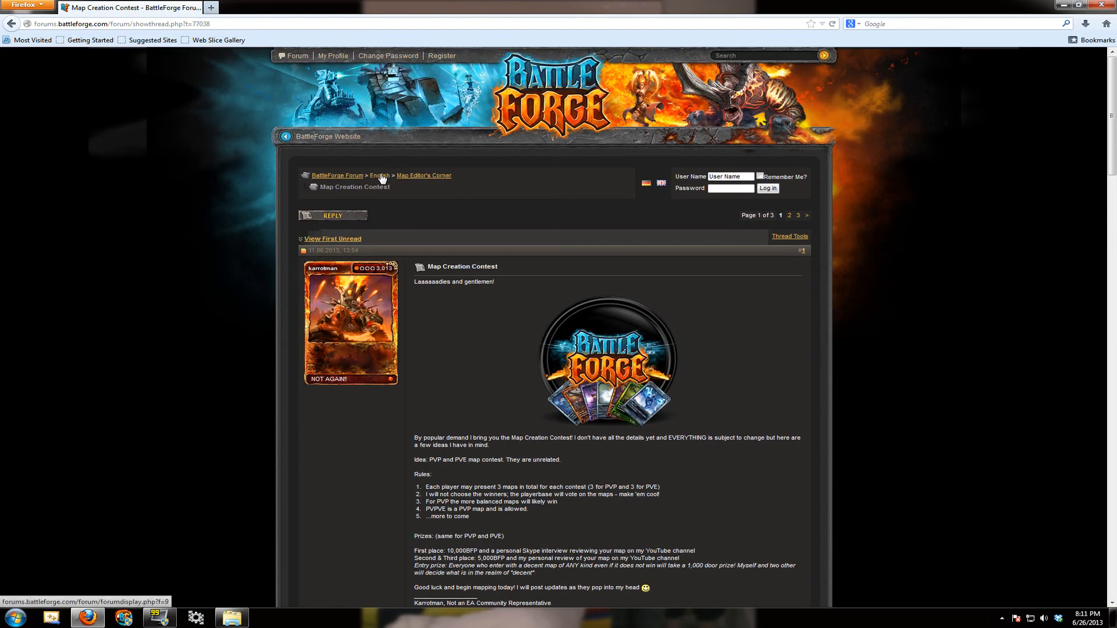
scroll(873, 433, down, 1)
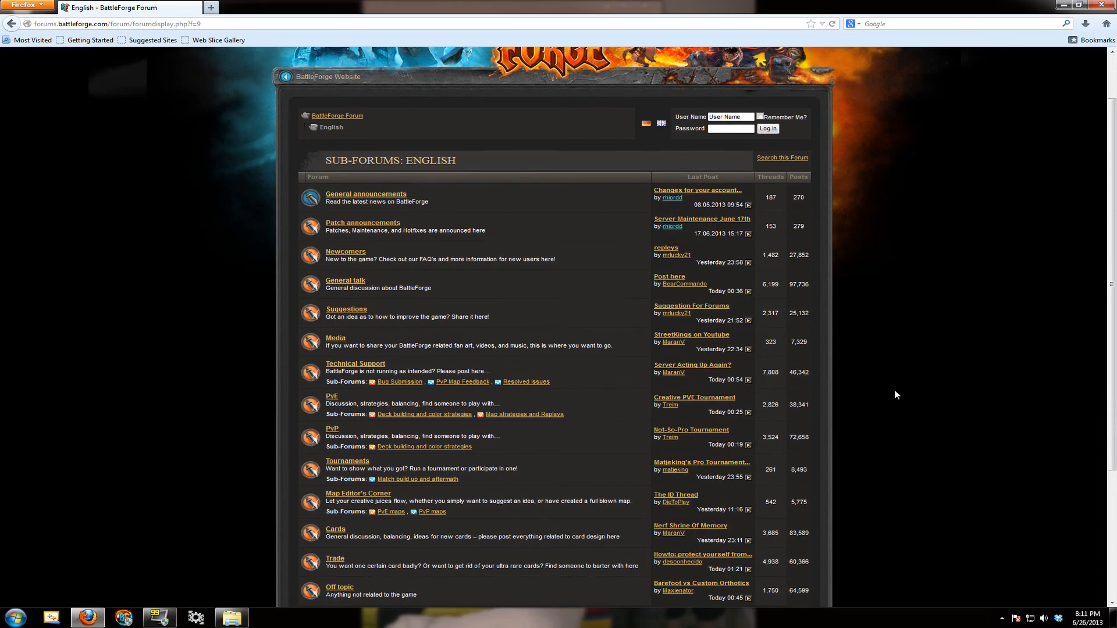
scroll(894, 391, down, 1)
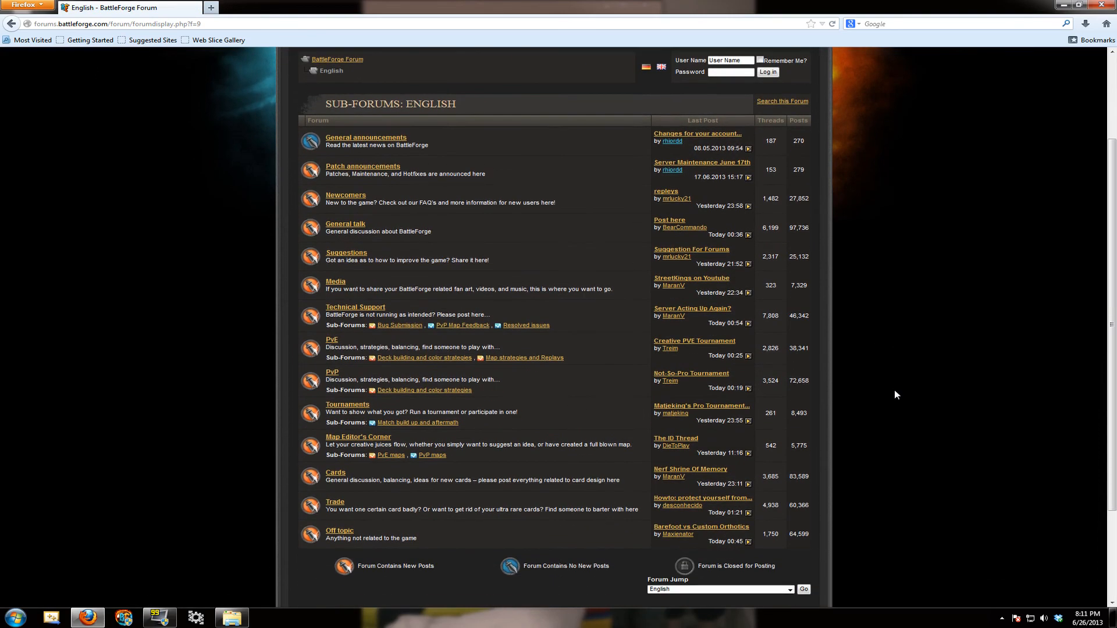
scroll(846, 394, up, 1)
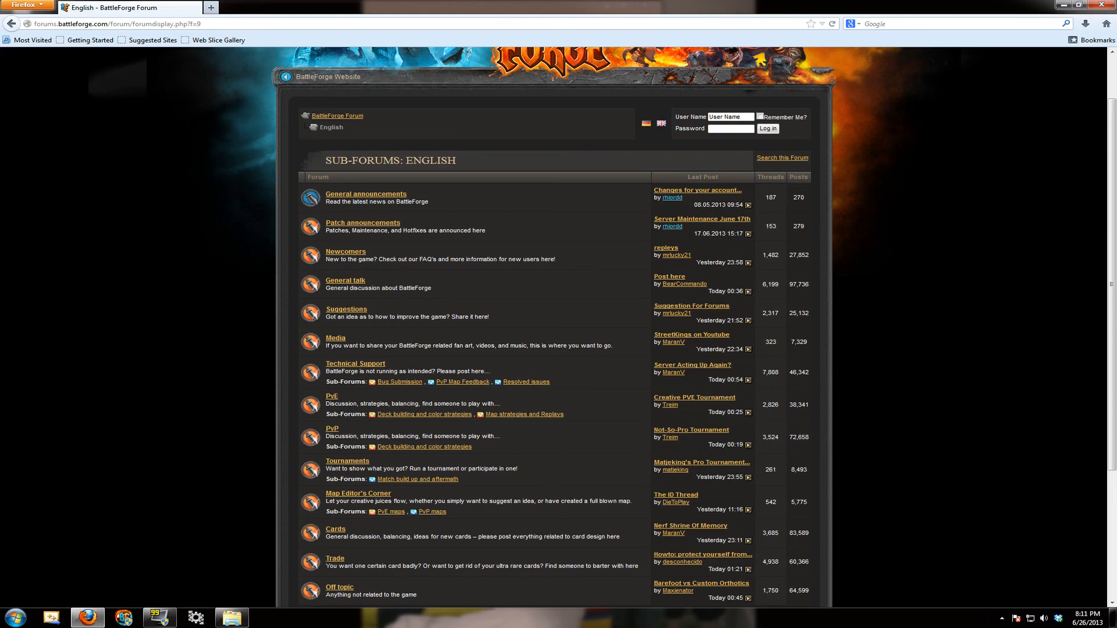
scroll(594, 280, up, 2)
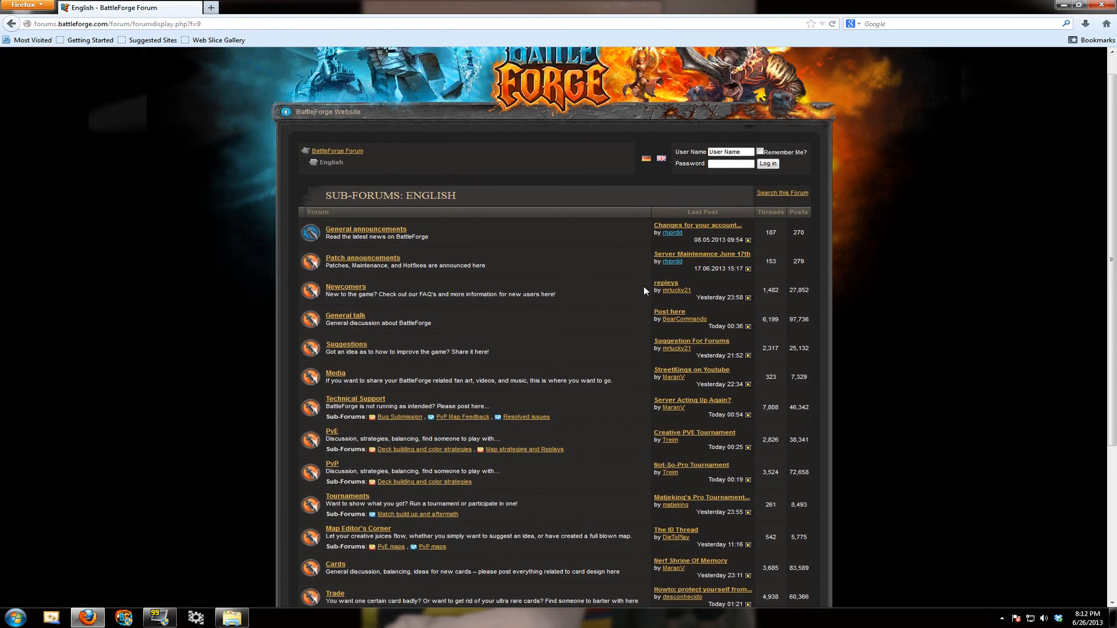